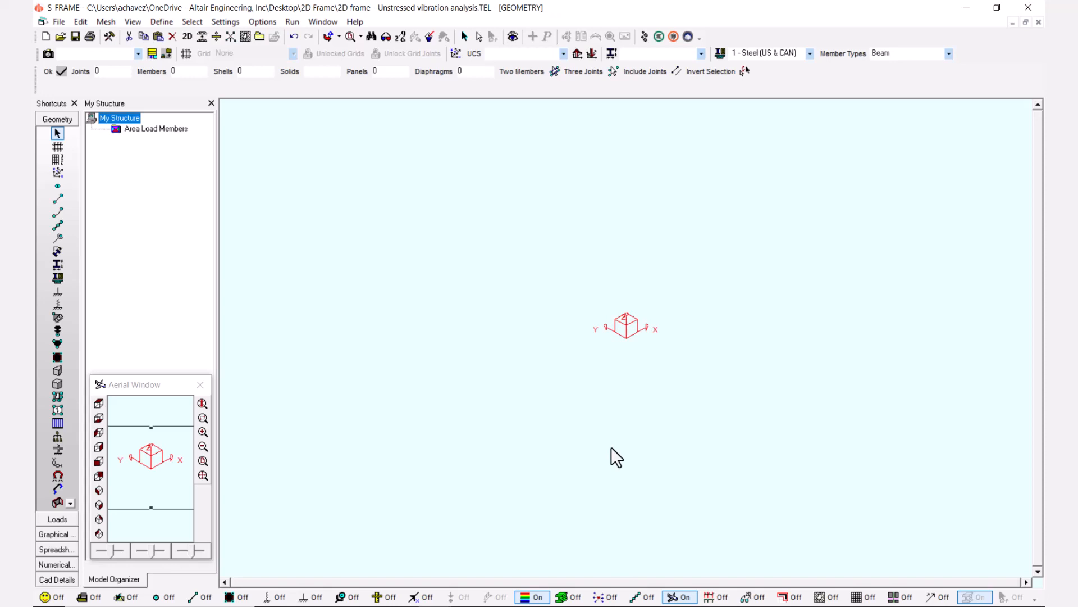
Check the available model types and keep the current one.
left_click(262, 25)
mouse_move(216, 21)
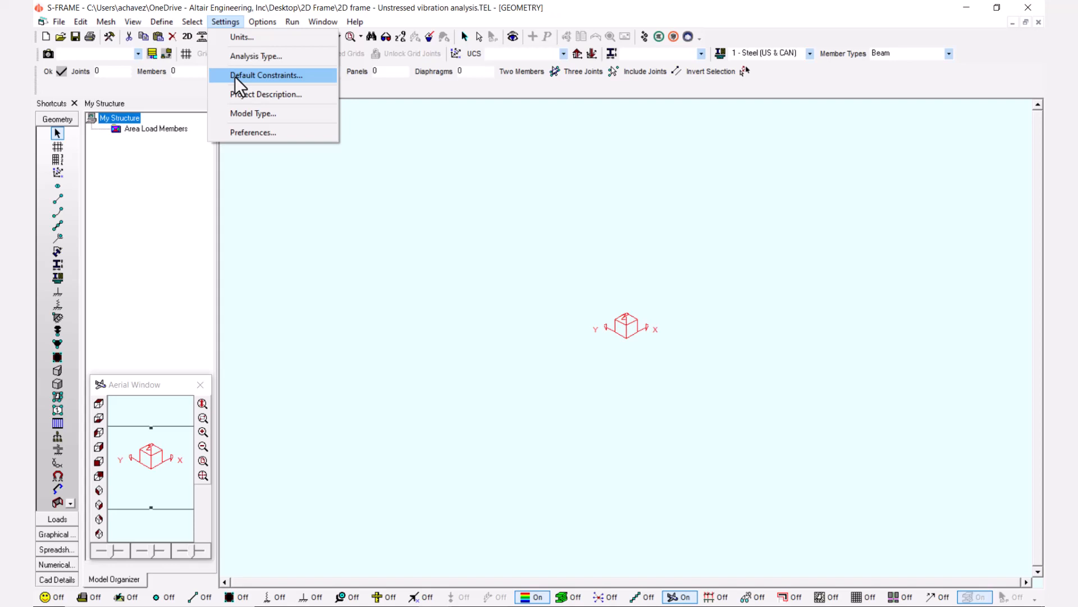
left_click(244, 113)
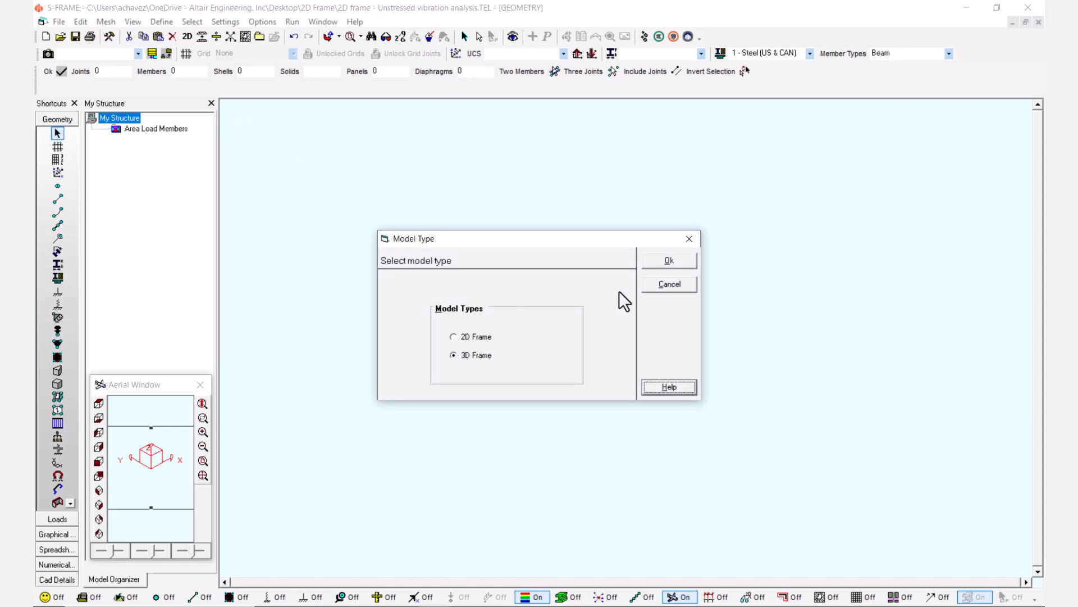
left_click(660, 285)
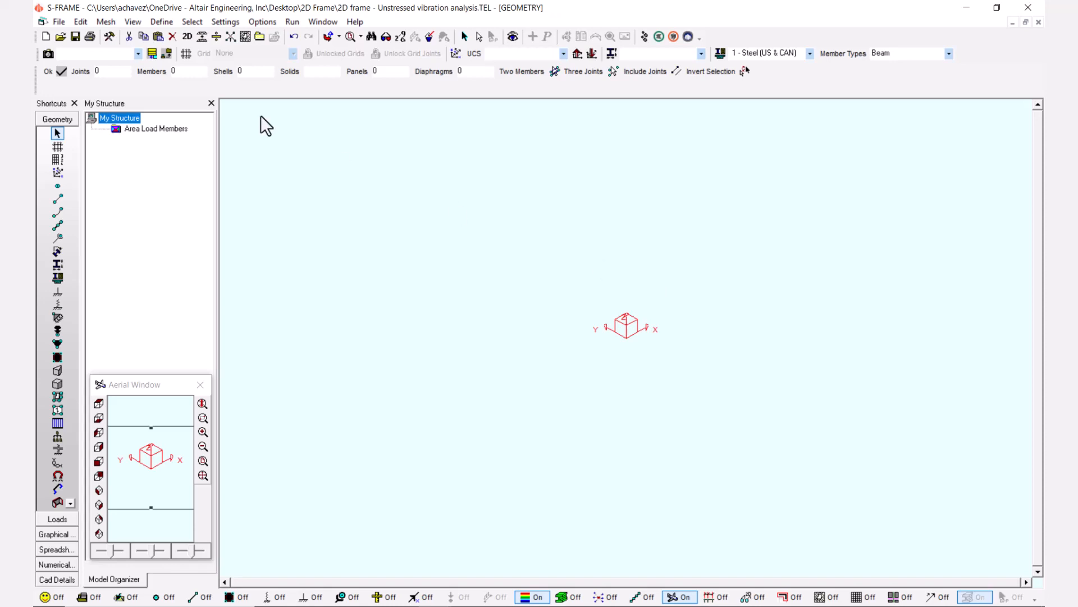
Display the Base Grids definition and fit the whole grid in view.
left_click(186, 54)
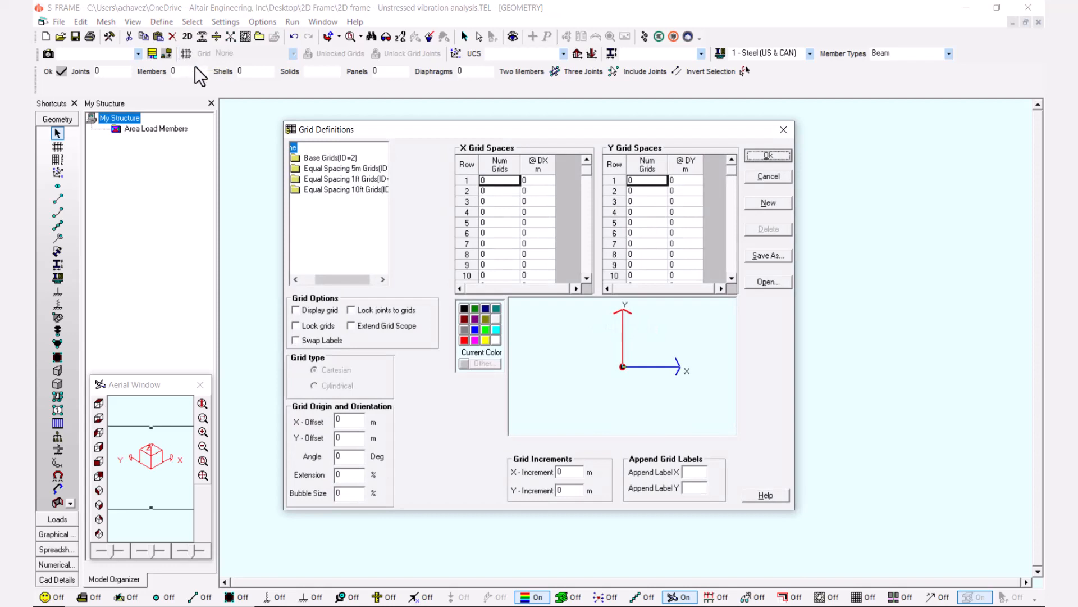
left_click(298, 311)
left_click(341, 156)
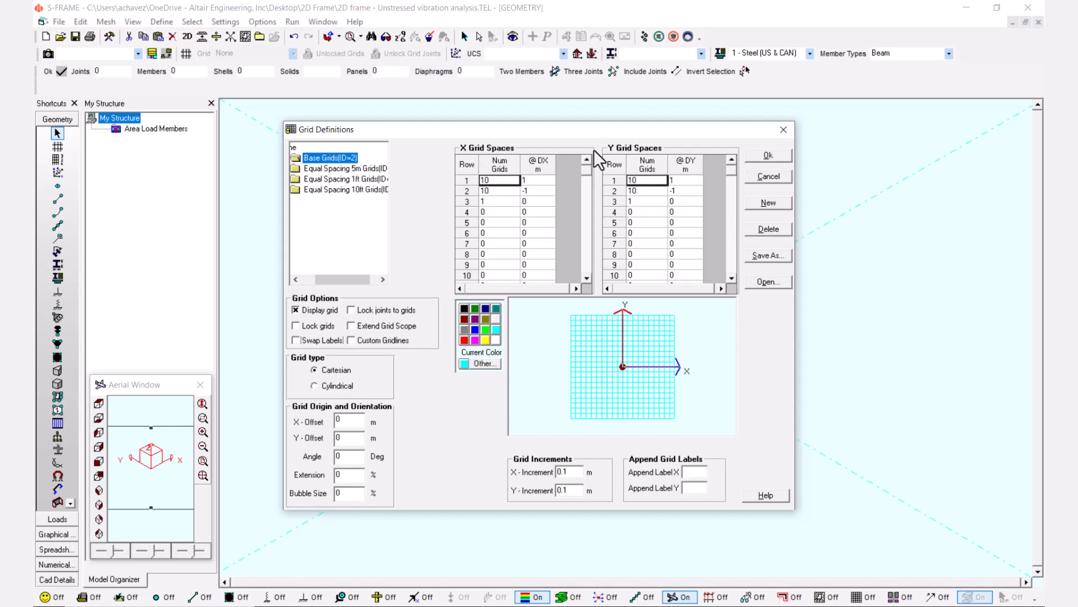
left_click(777, 156)
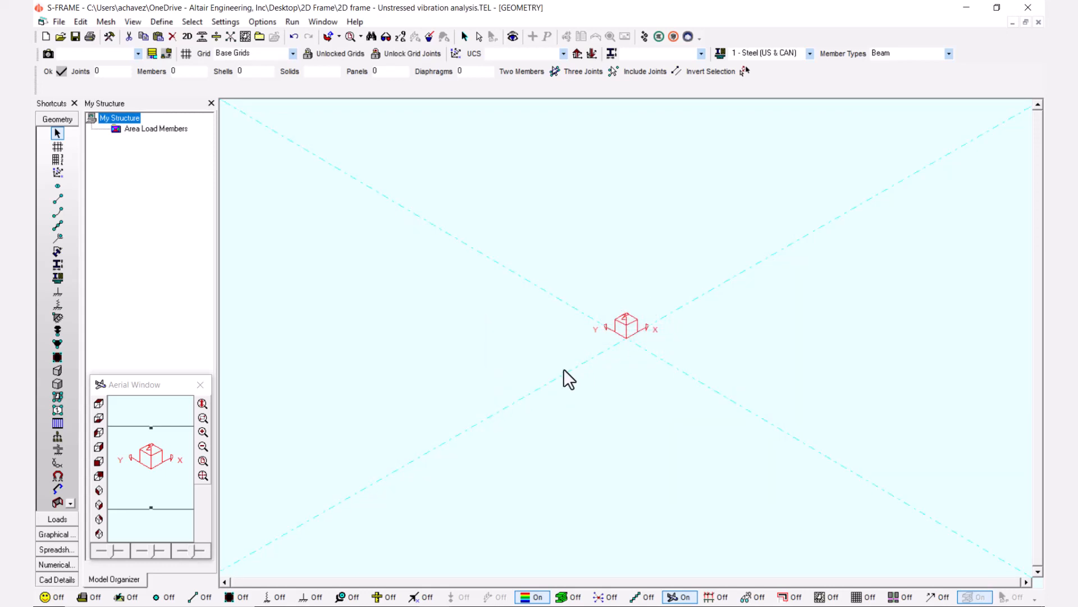
left_click(203, 460)
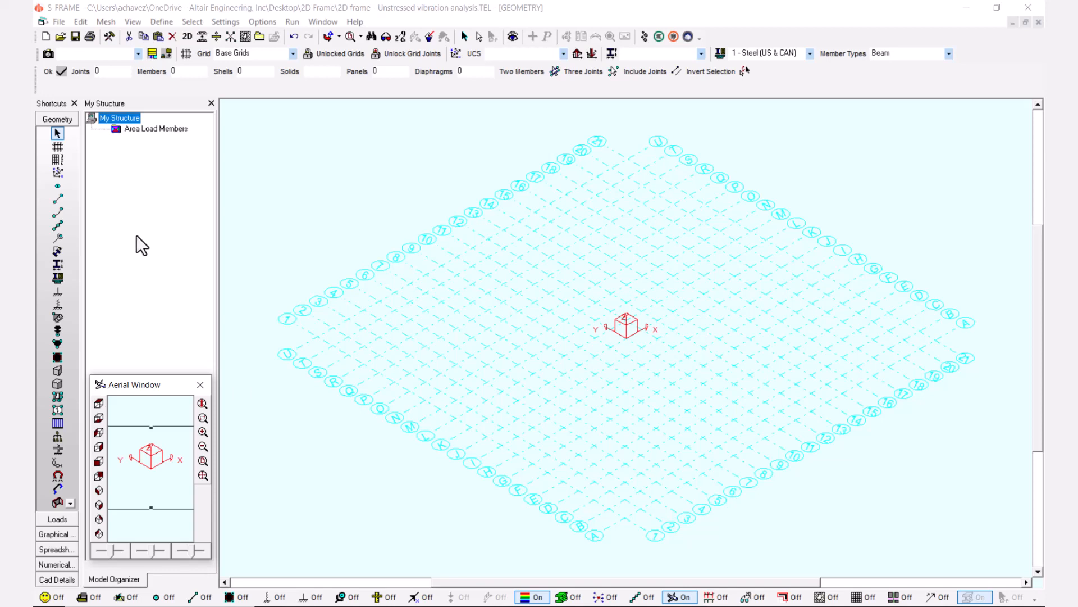
Draw a 5 m column member in the +Z direction from the grid origin using the one-joint method.
left_click(59, 200)
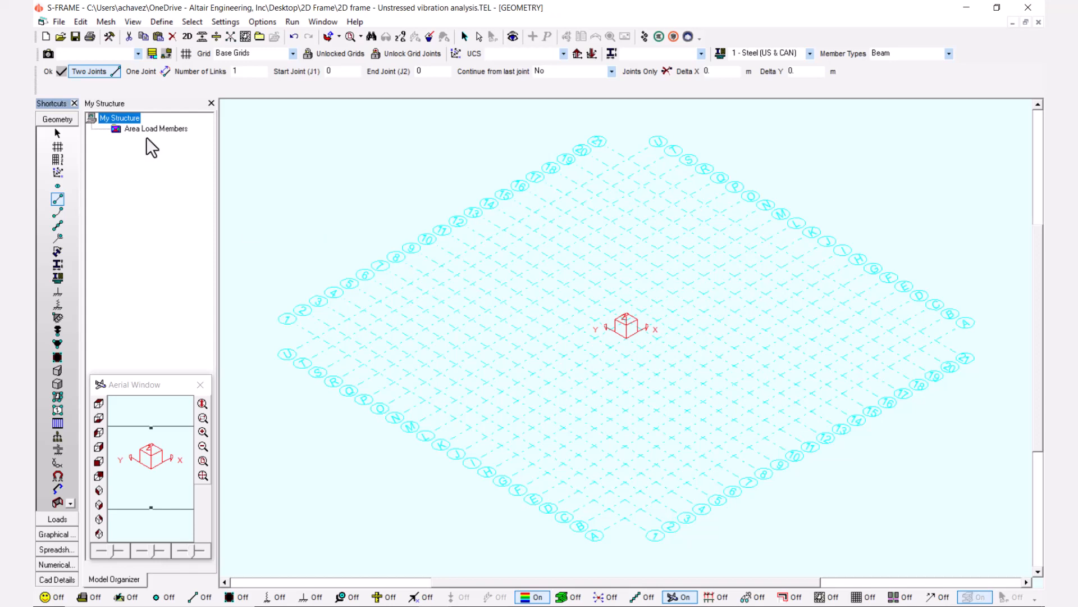
left_click(154, 74)
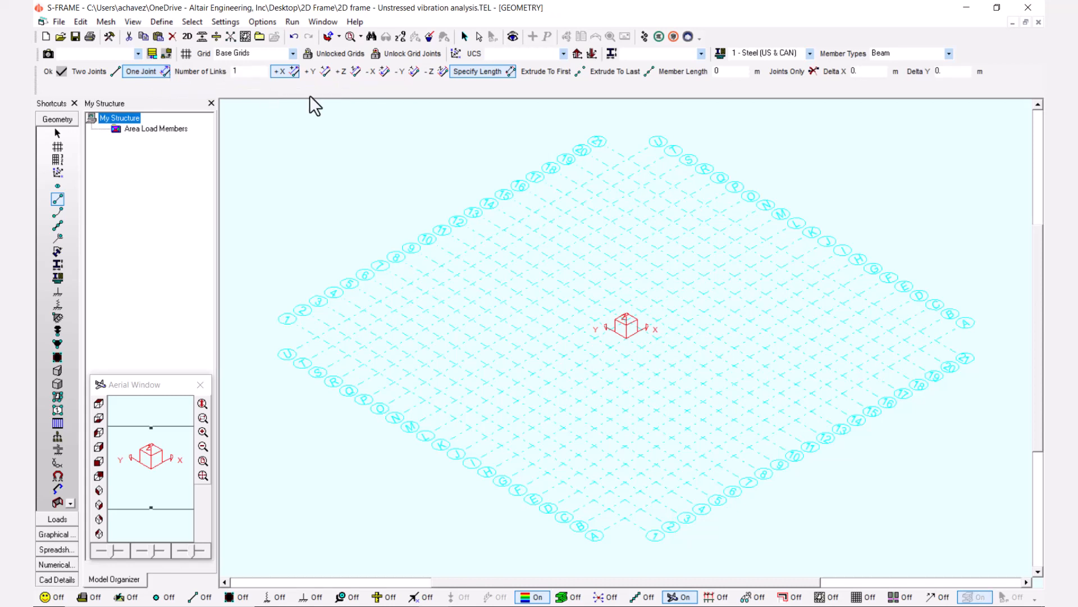
left_click(342, 73)
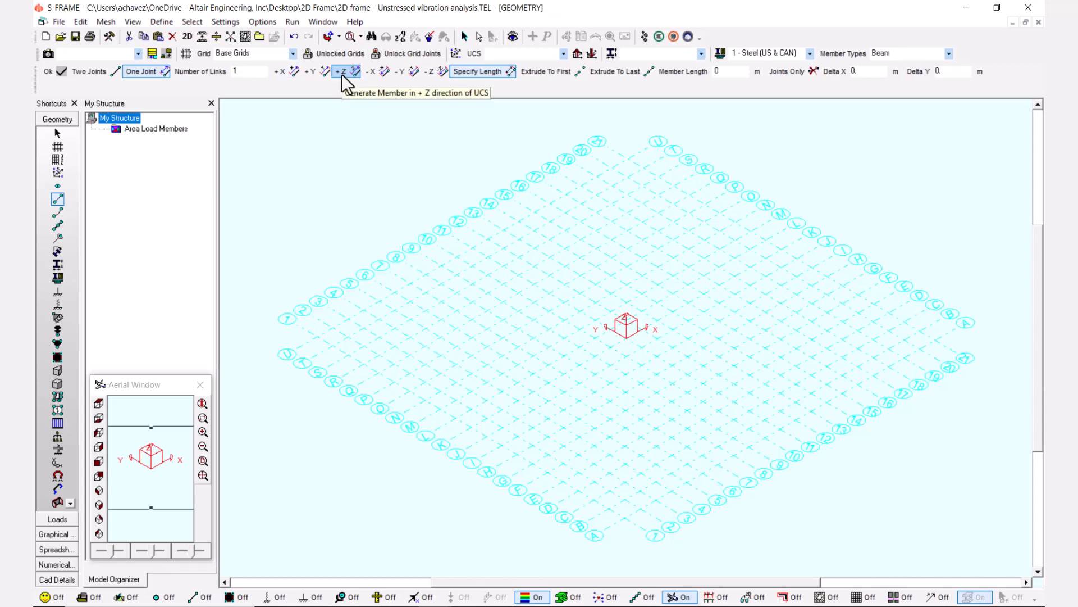
double_click(738, 74)
key("BackSpace")
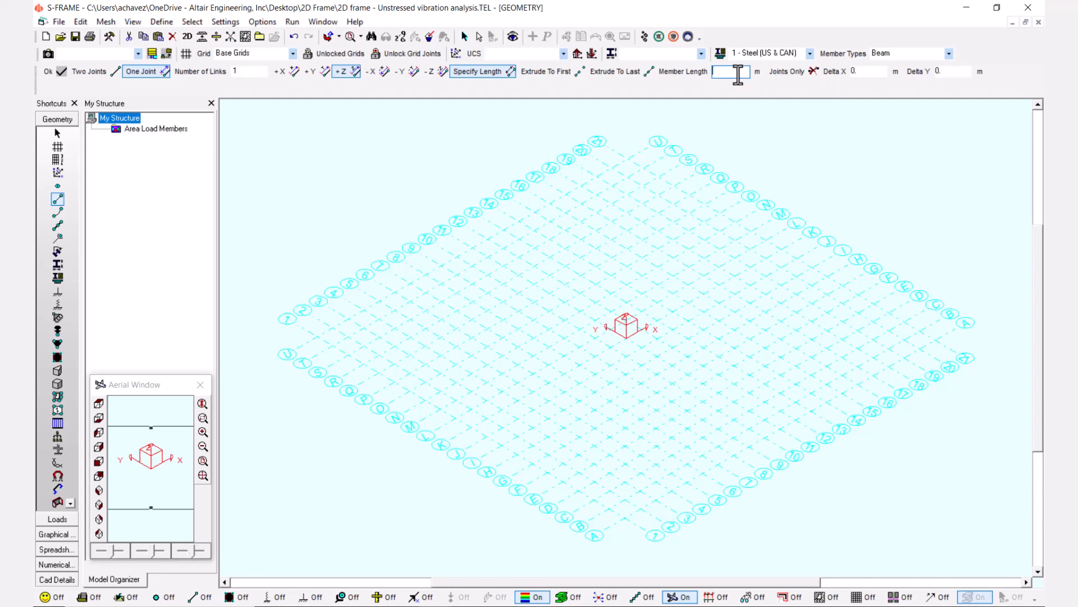
type("5")
scroll(725, 224, "up", 3)
scroll(757, 256, "up", 1)
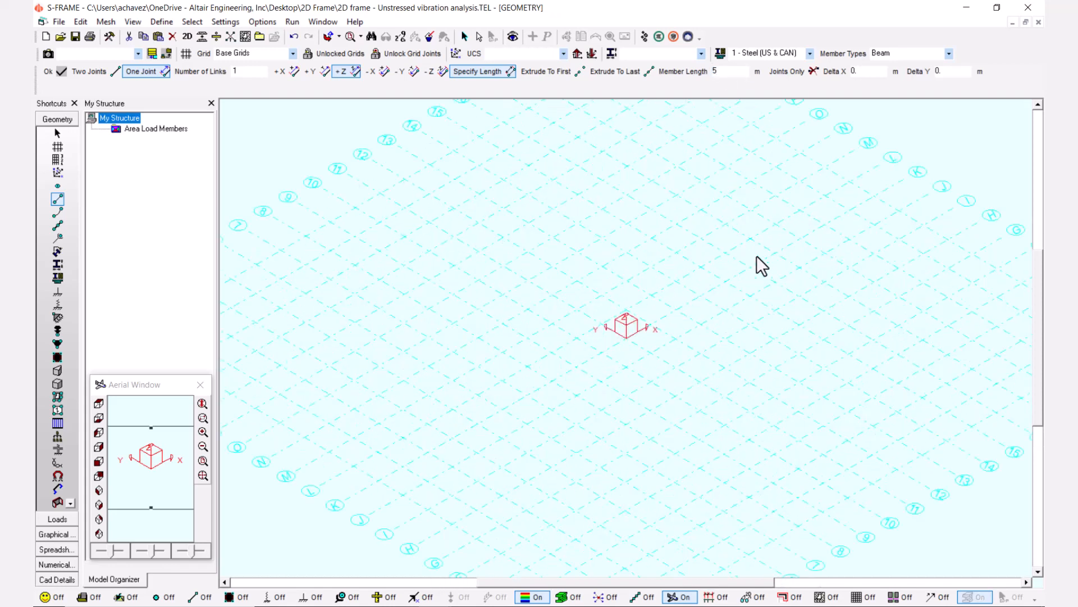
left_click(627, 339)
Draw a second 5 m column in +Z, six grid spaces along X from the origin column.
scroll(642, 354, "down", 2)
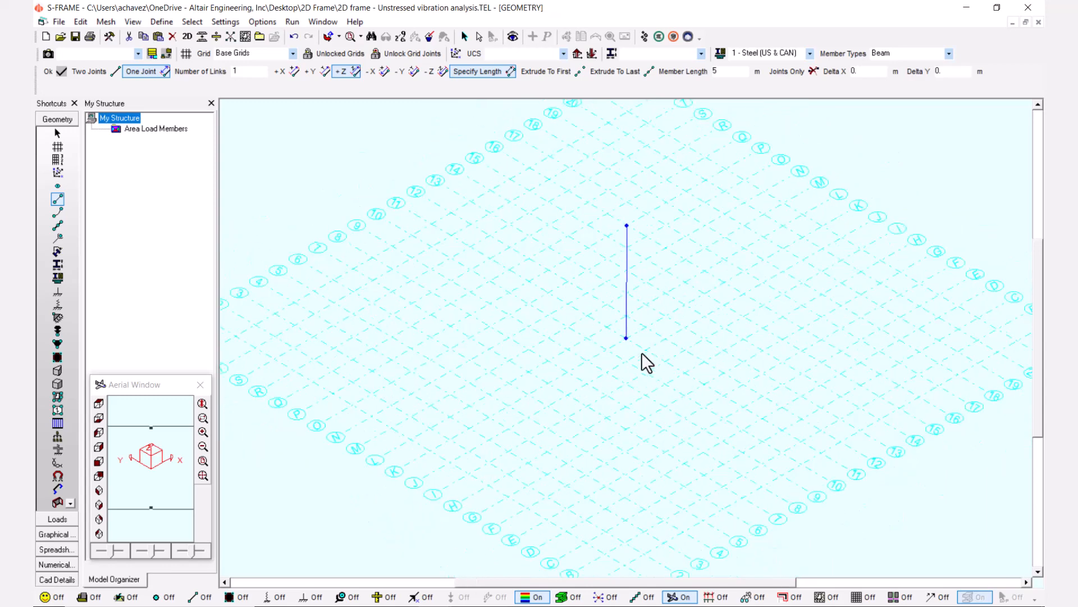
scroll(646, 362, "down", 2)
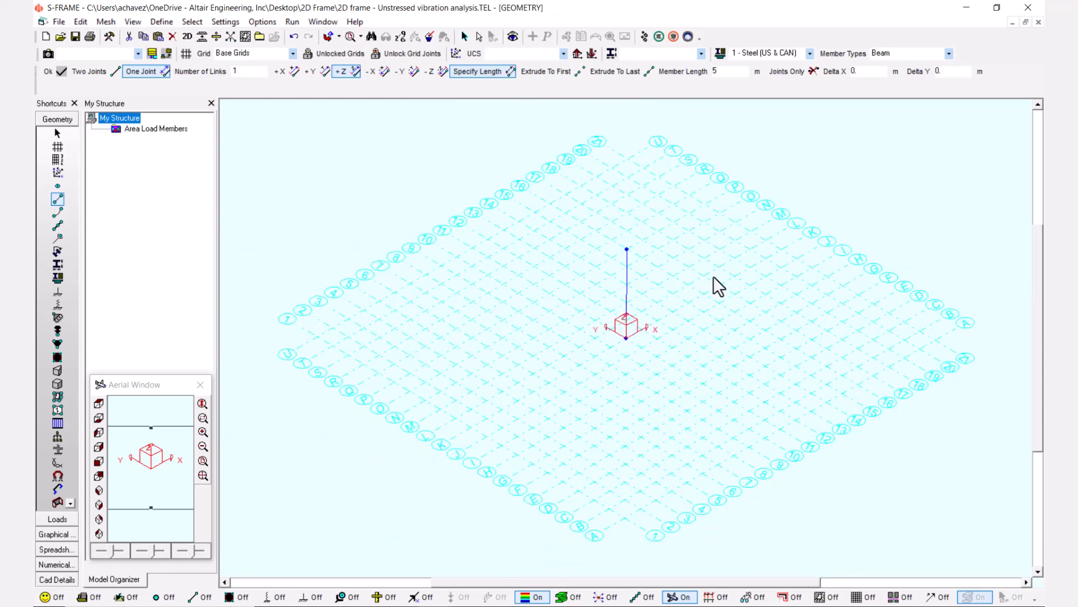
scroll(719, 286, "up", 1)
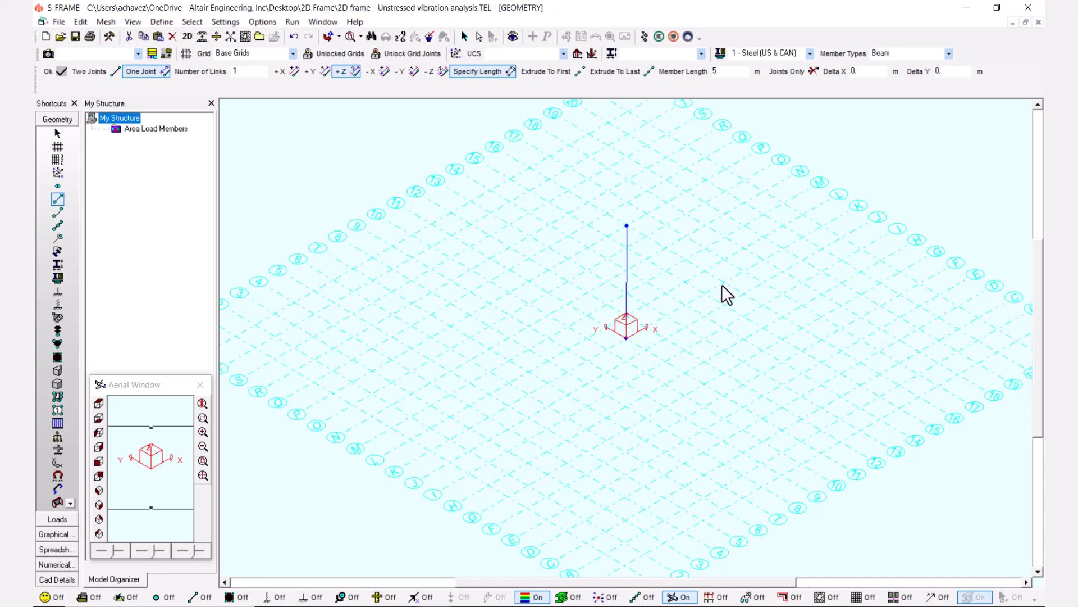
left_click(744, 271)
Lock the grids and extend both columns upward with two successive 4.2 m members each.
left_click_drag(1037, 354, 1038, 321)
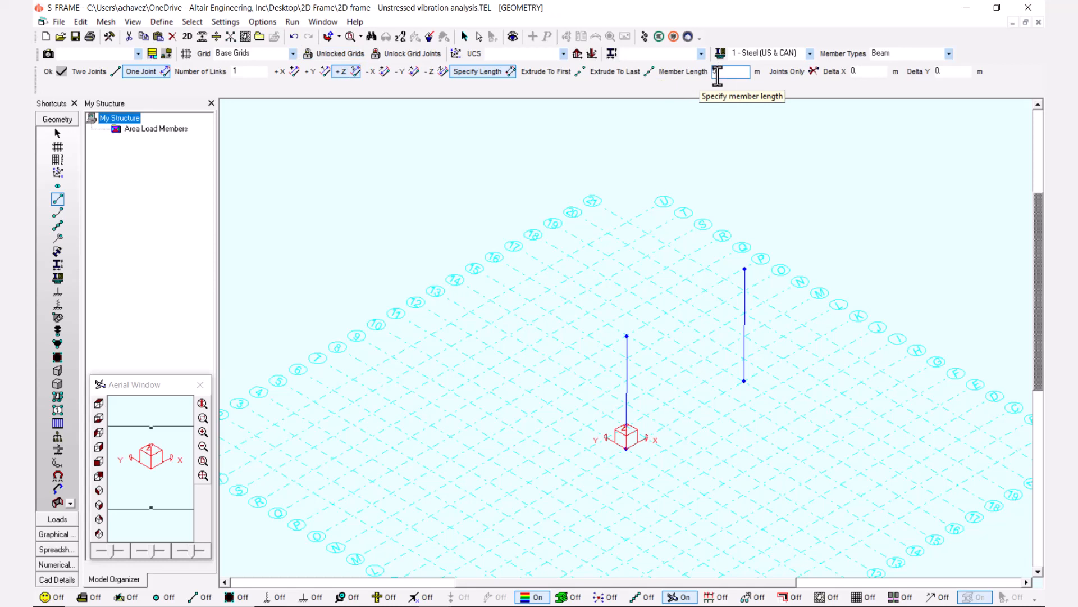
key("BackSpace")
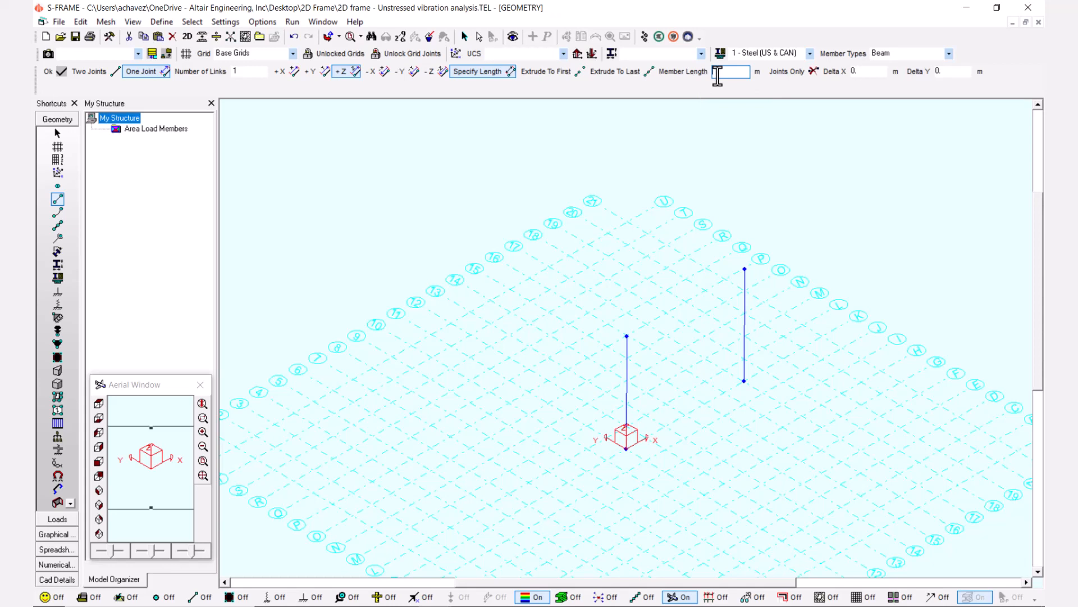
type("4.2")
left_click(331, 52)
scroll(1039, 233, "up", 3)
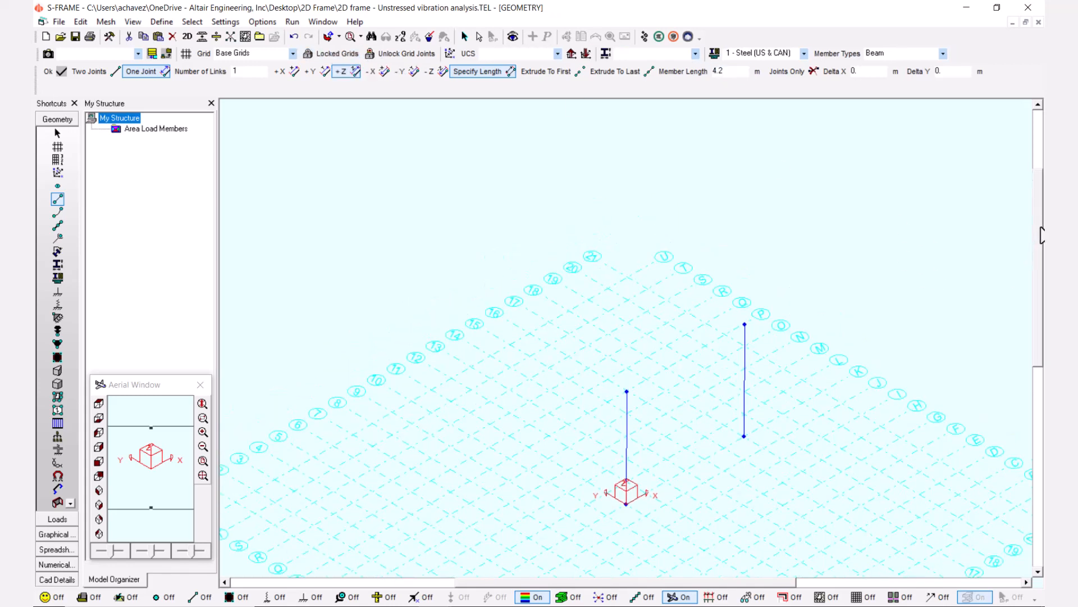
left_click(627, 419)
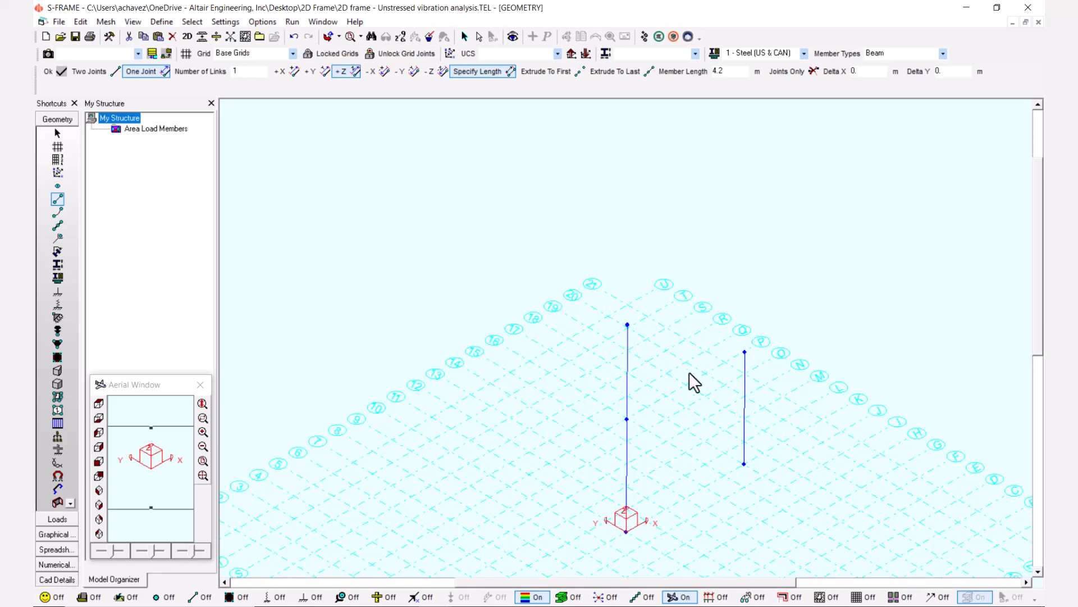
left_click(744, 353)
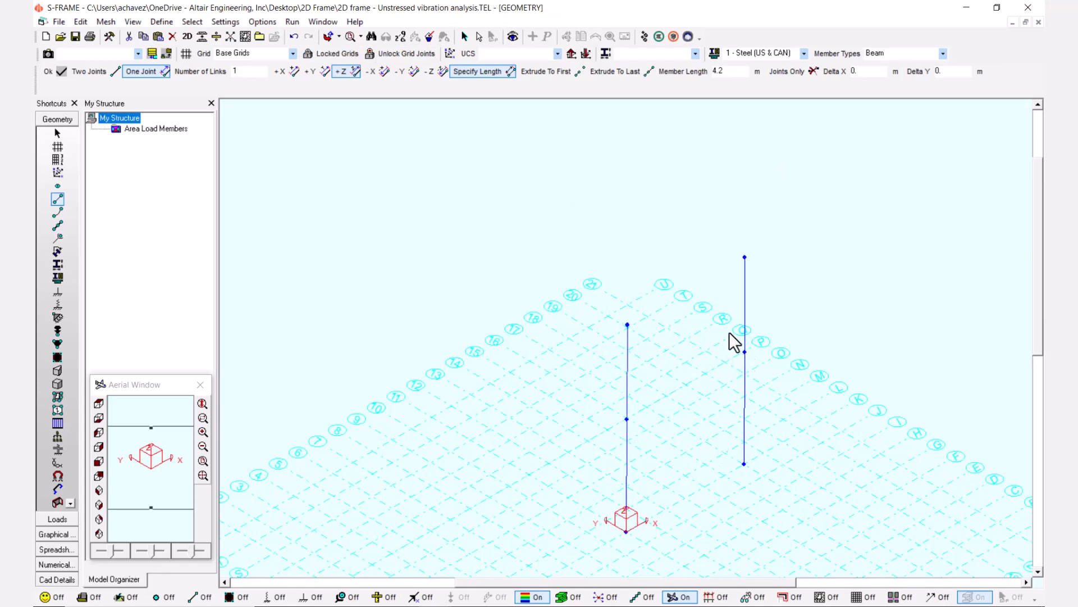
left_click(628, 325)
left_click(744, 257)
Add a 3.5 m member in +Z to the top joint of each column.
left_click_drag(1035, 269, 1036, 232)
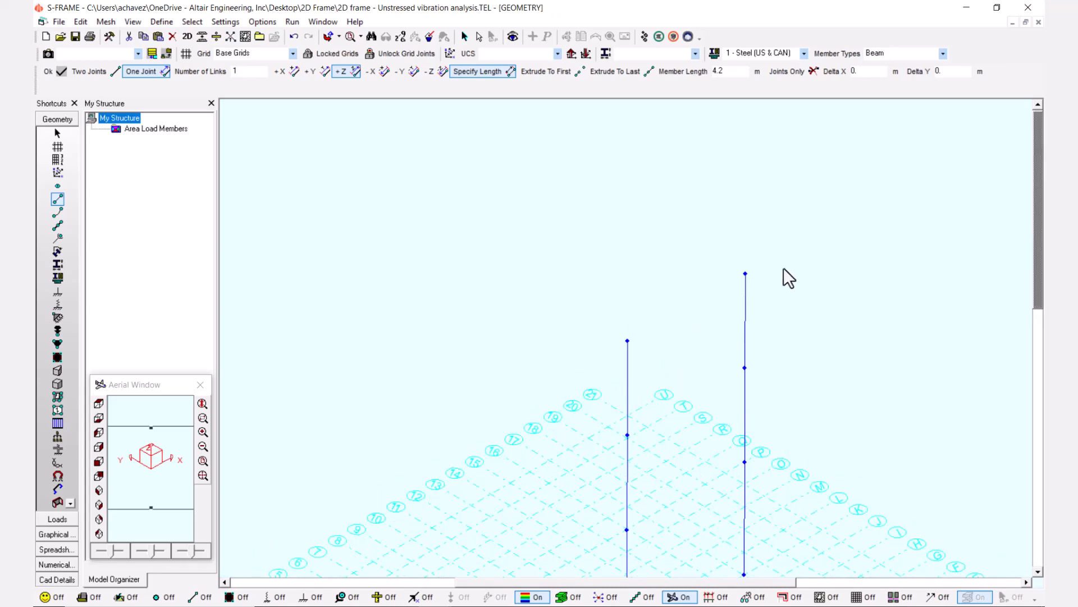
scroll(798, 343, "down", 1)
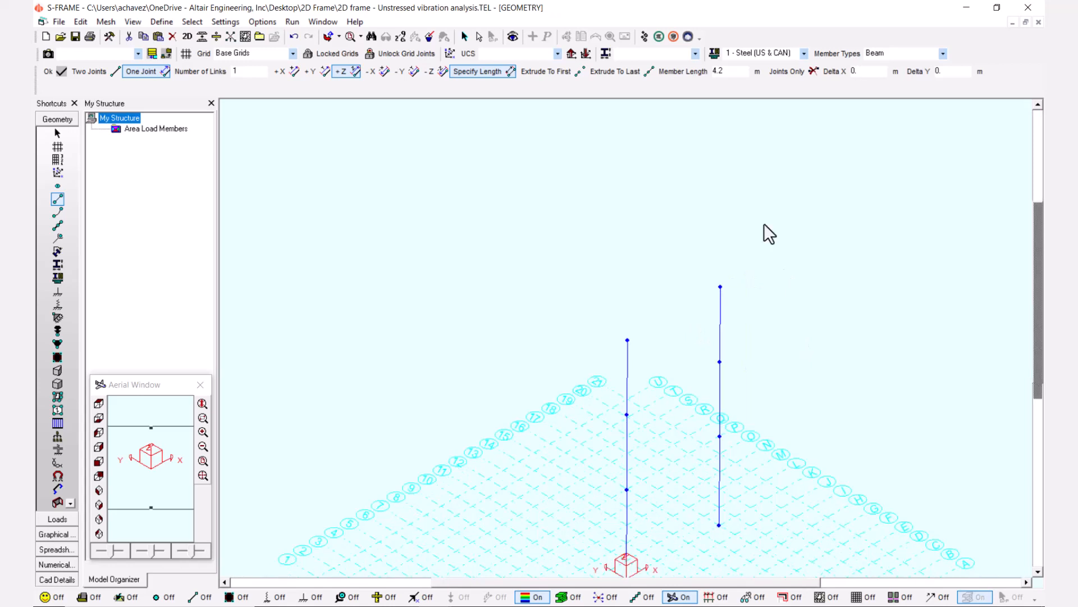
double_click(730, 71)
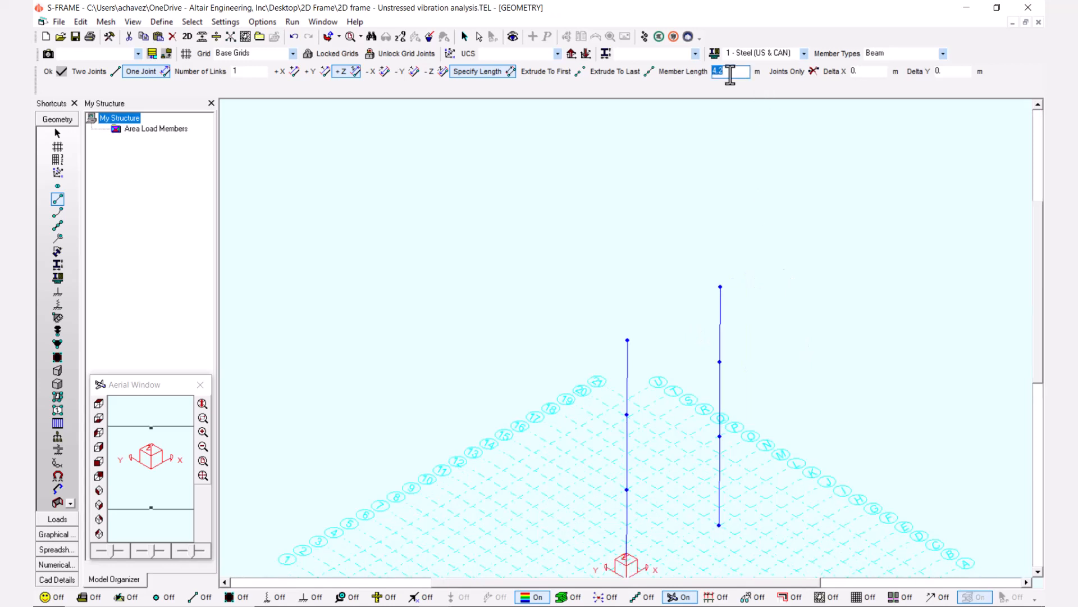
key("BackSpace")
type("3.5")
left_click(627, 340)
left_click(720, 286)
Connect the two columns with two-joint beam members at all four floor levels, from the roof down.
left_click(91, 72)
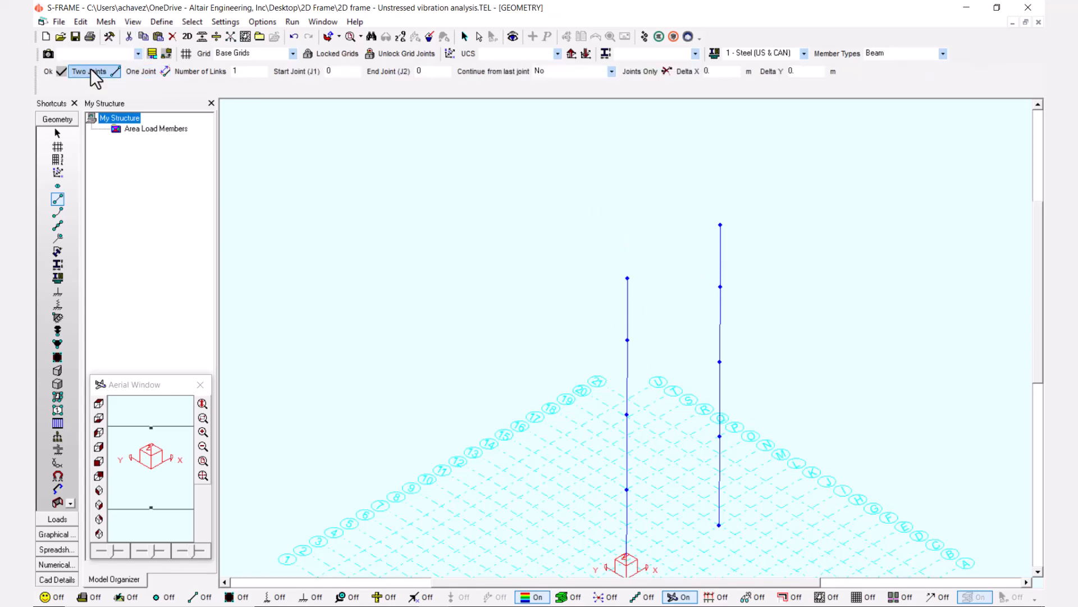
left_click(627, 278)
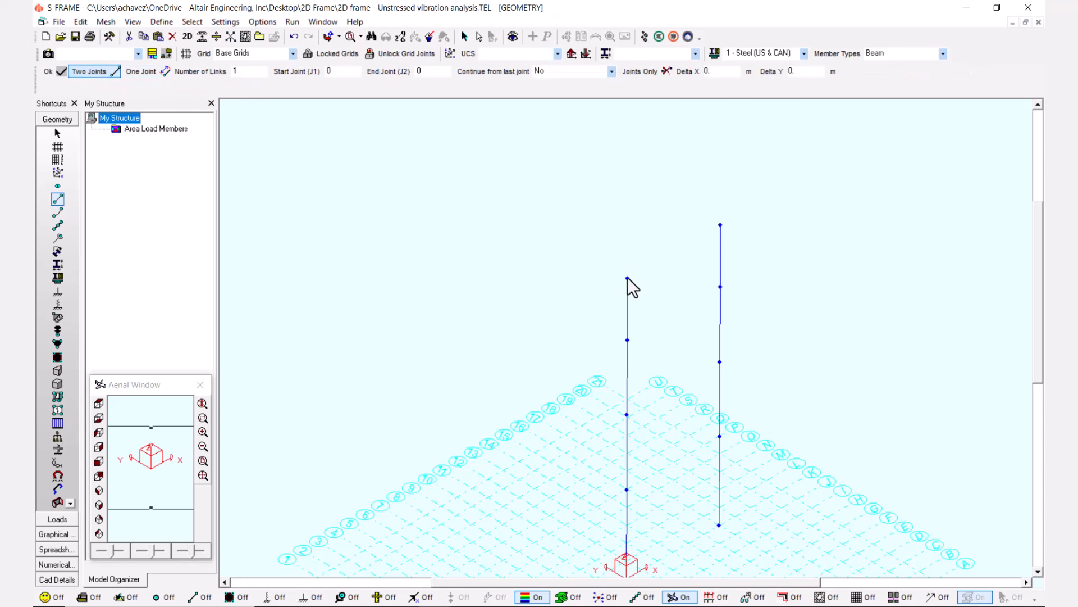
left_click(720, 225)
left_click(627, 340)
left_click(721, 287)
left_click(628, 414)
left_click(720, 362)
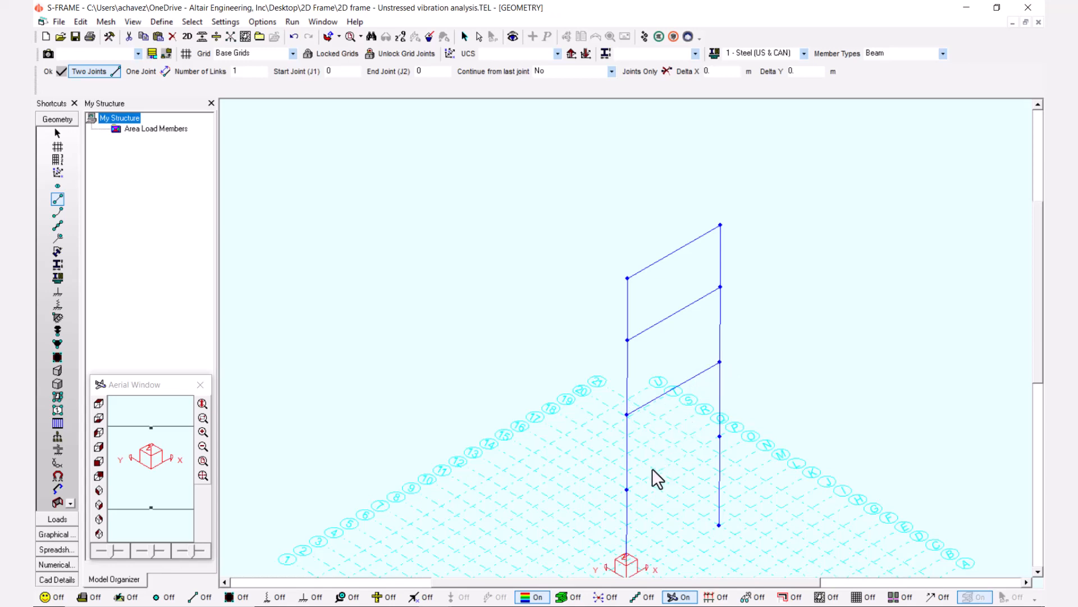
left_click(415, 596)
left_click(430, 597)
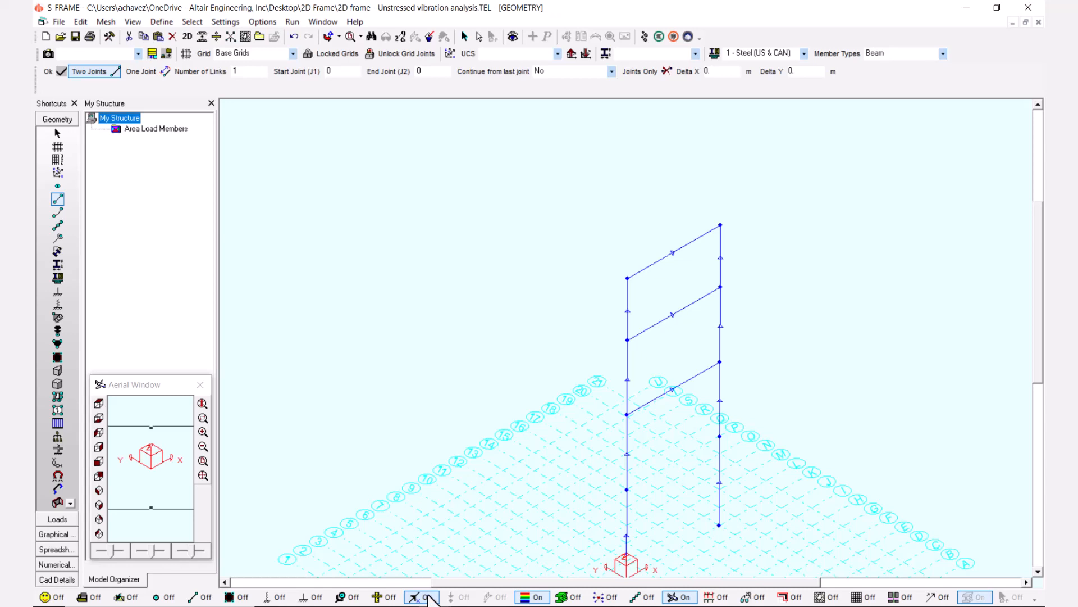
left_click(627, 489)
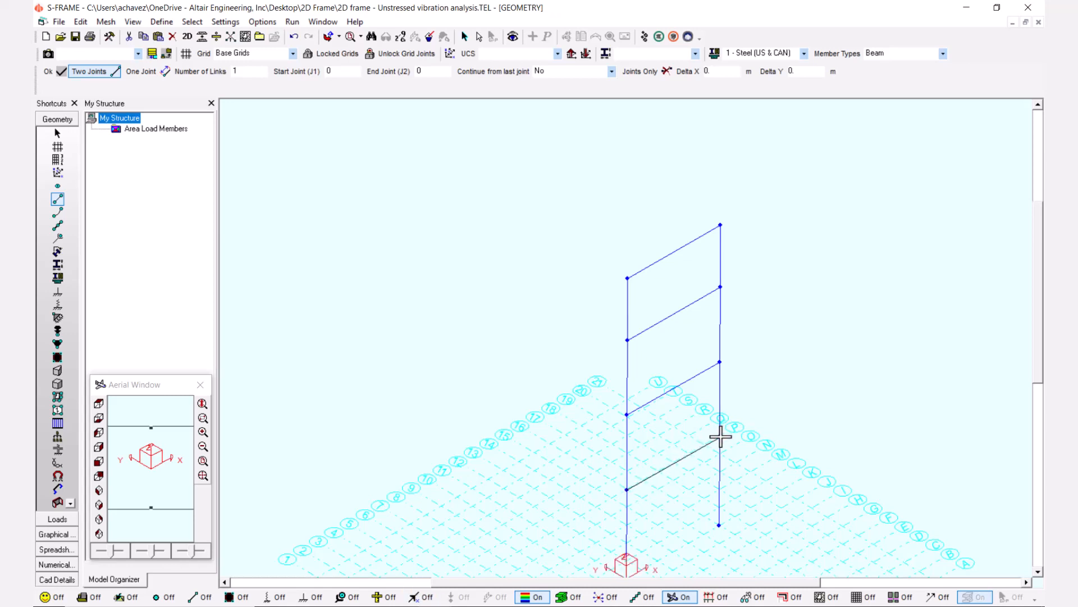
left_click(719, 436)
Start a new concrete section in the section properties as a rectangular column.
left_click_drag(1041, 289, 1043, 373)
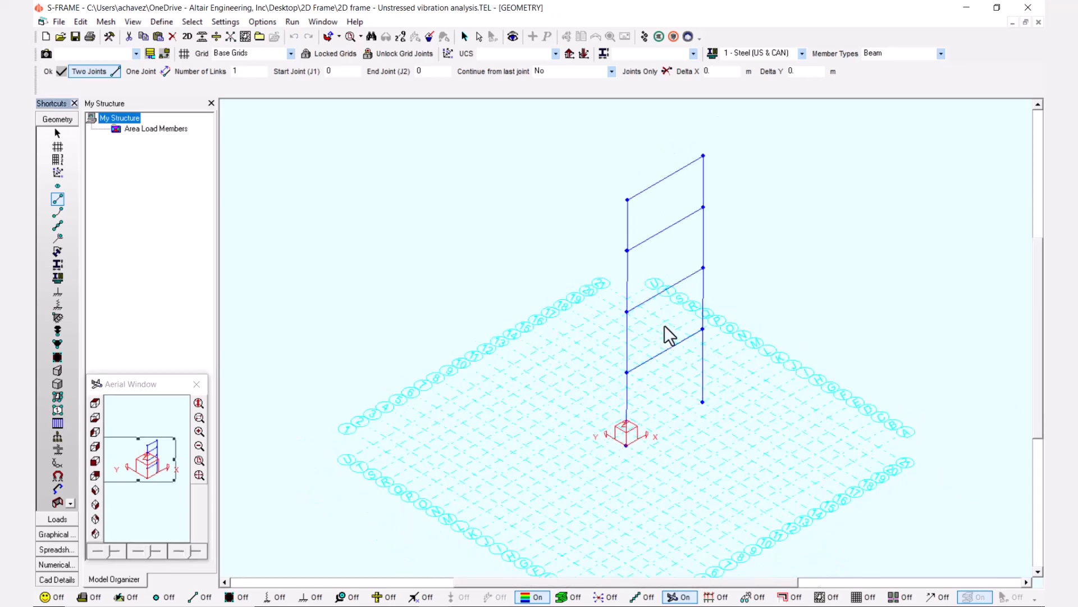
scroll(663, 326, "up", 1)
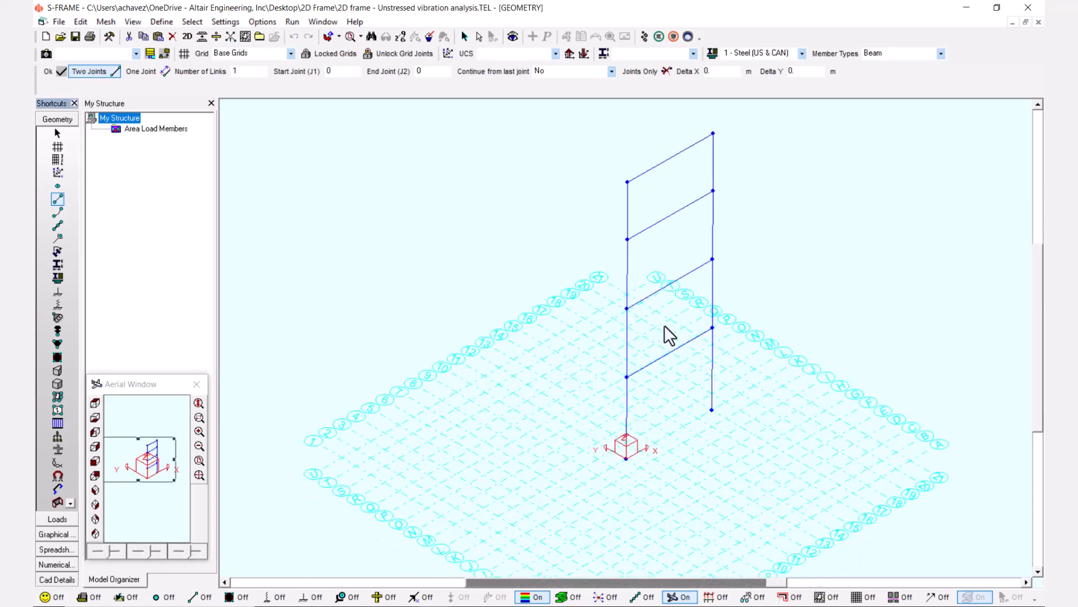
left_click(57, 263)
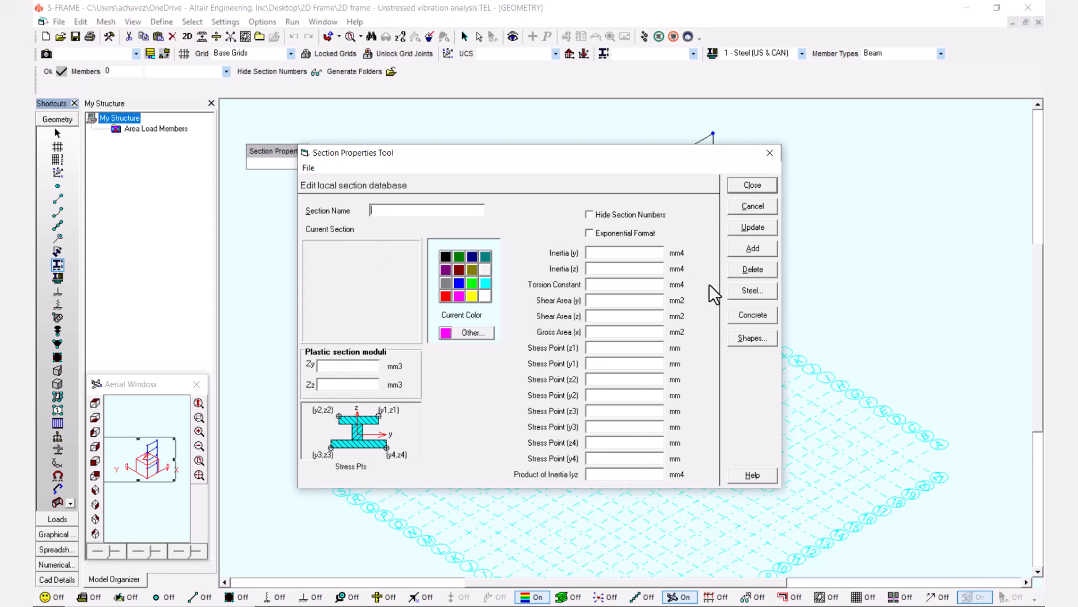
left_click(735, 315)
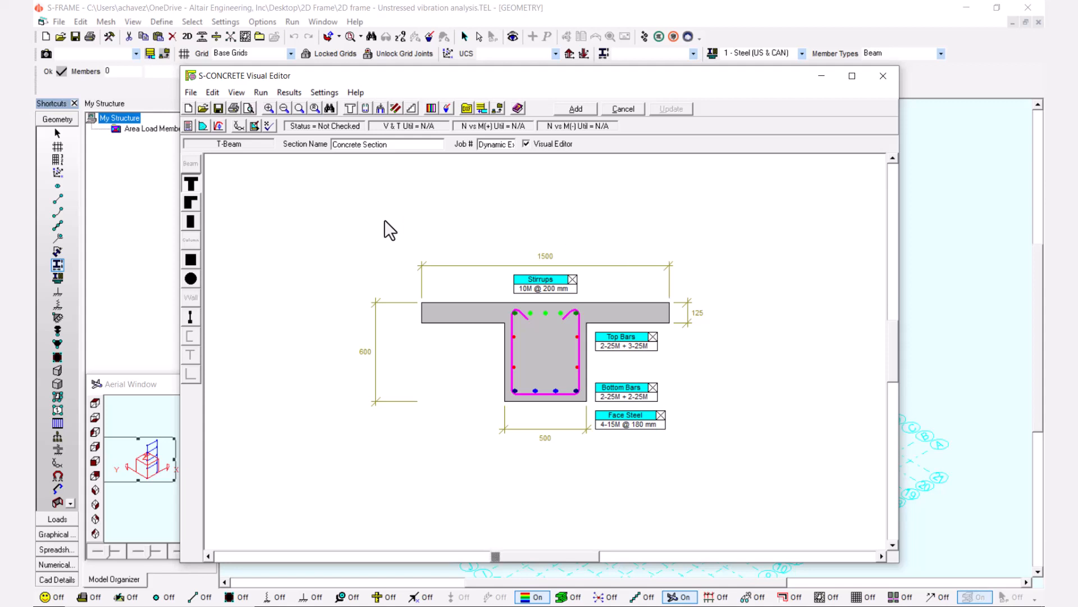
left_click(193, 261)
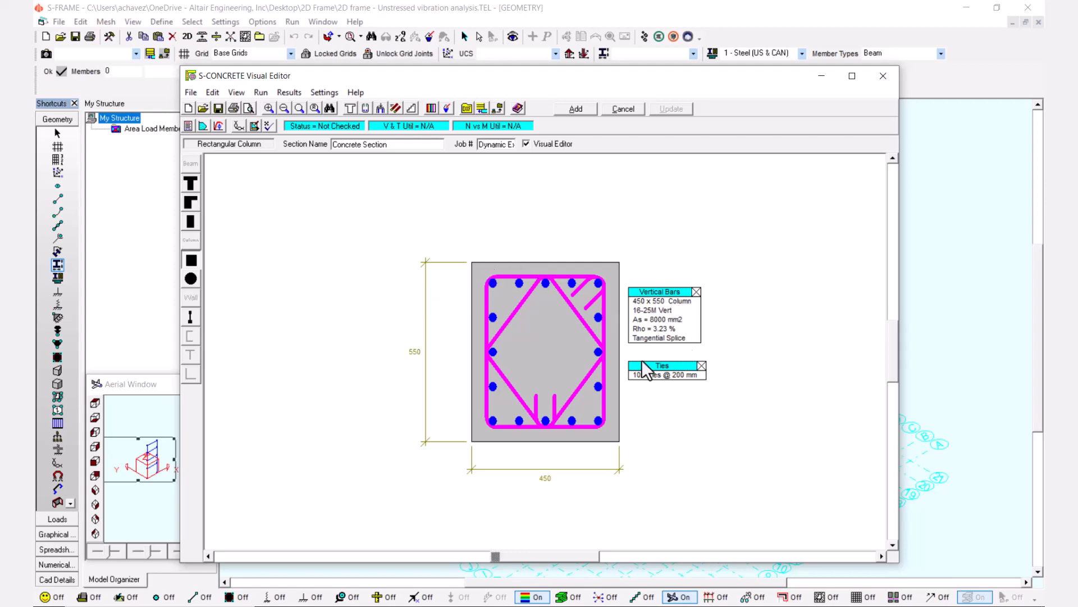
Review the rectangular column's section dimensions, material properties and reinforcing settings, cancelling out of each without changes.
left_click(351, 110)
left_click_drag(392, 66, 533, 63)
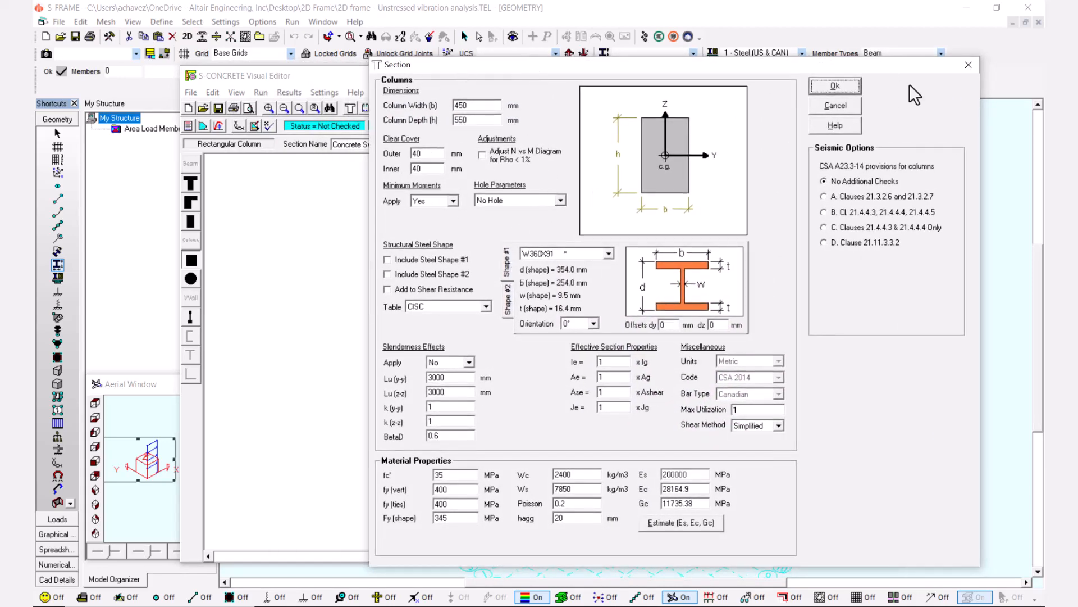
left_click(835, 106)
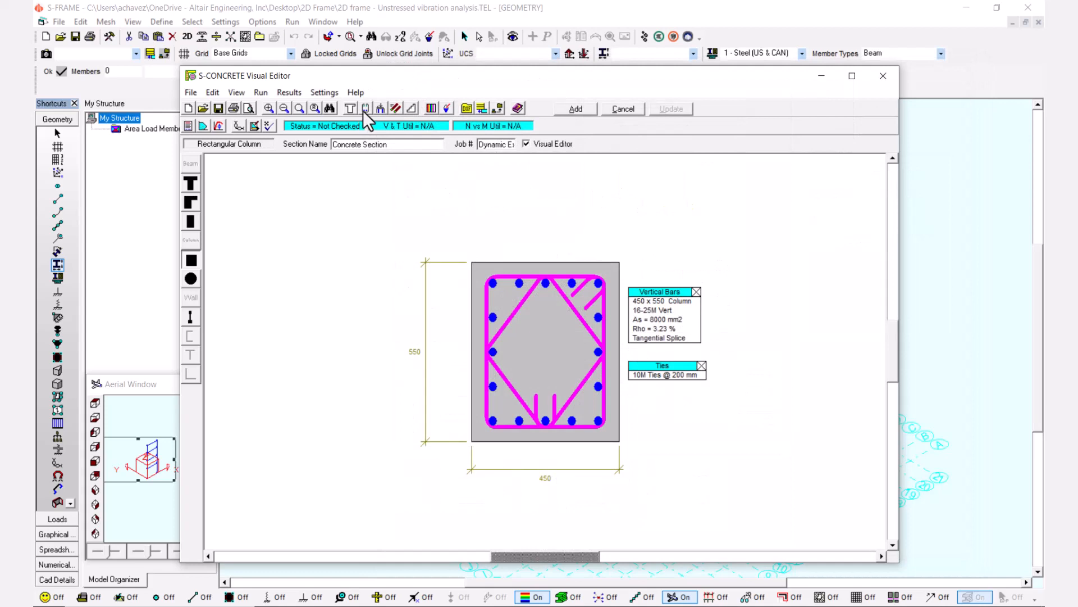
left_click(365, 108)
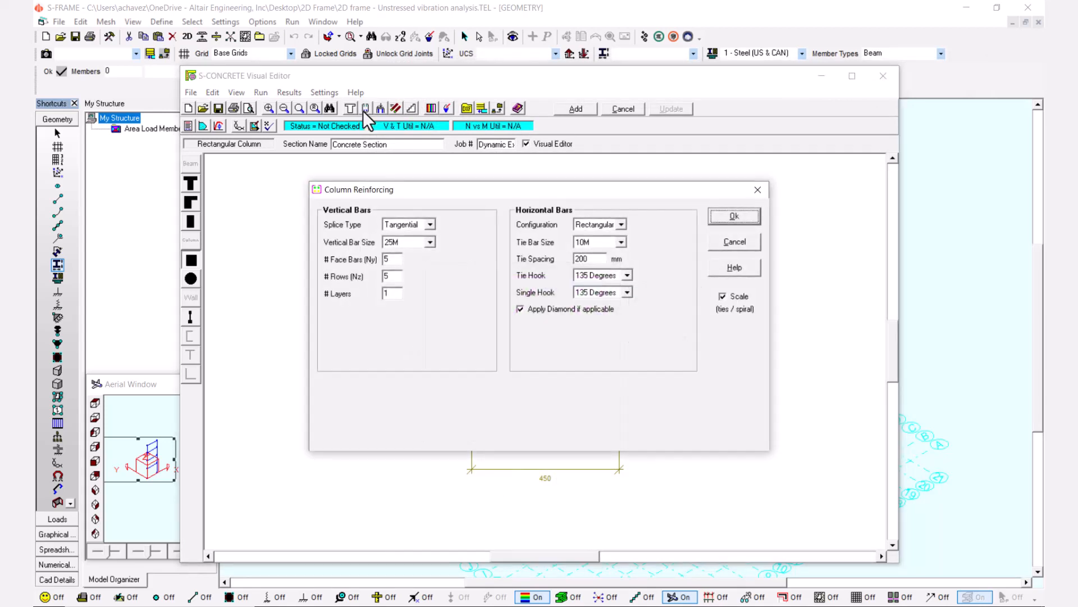
left_click_drag(388, 189, 410, 205)
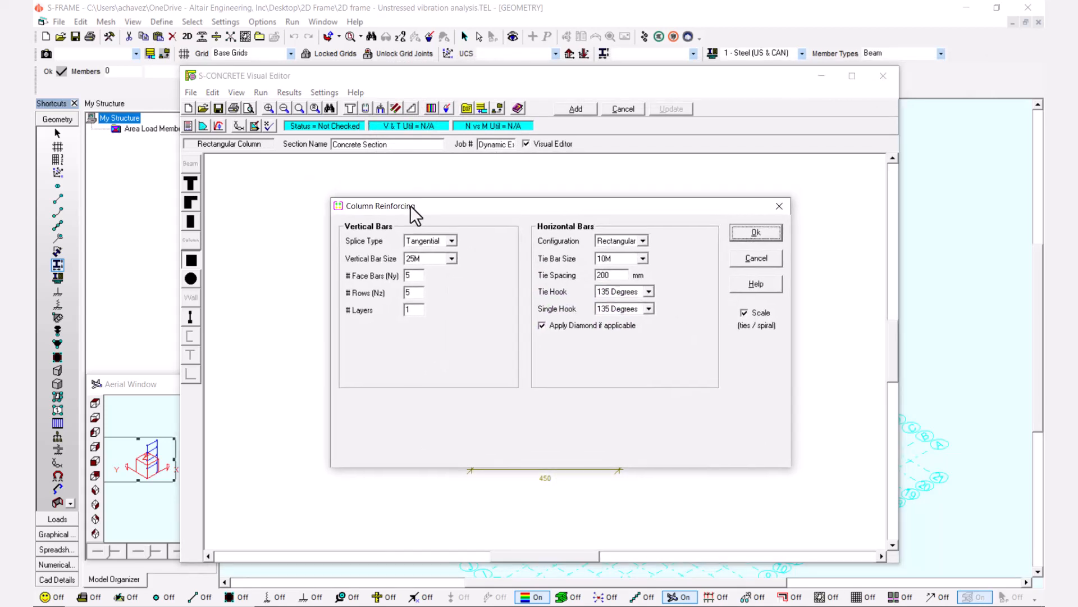
left_click(746, 257)
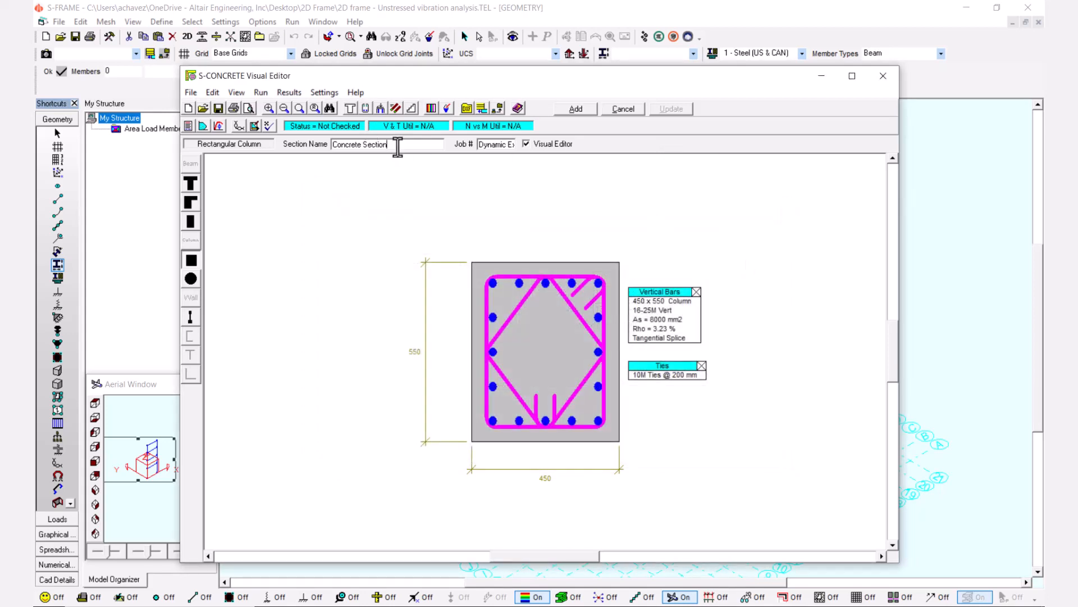
Name the concrete section Column and add it to the local section database.
left_click_drag(397, 150, 315, 148)
key("Caps_Lock")
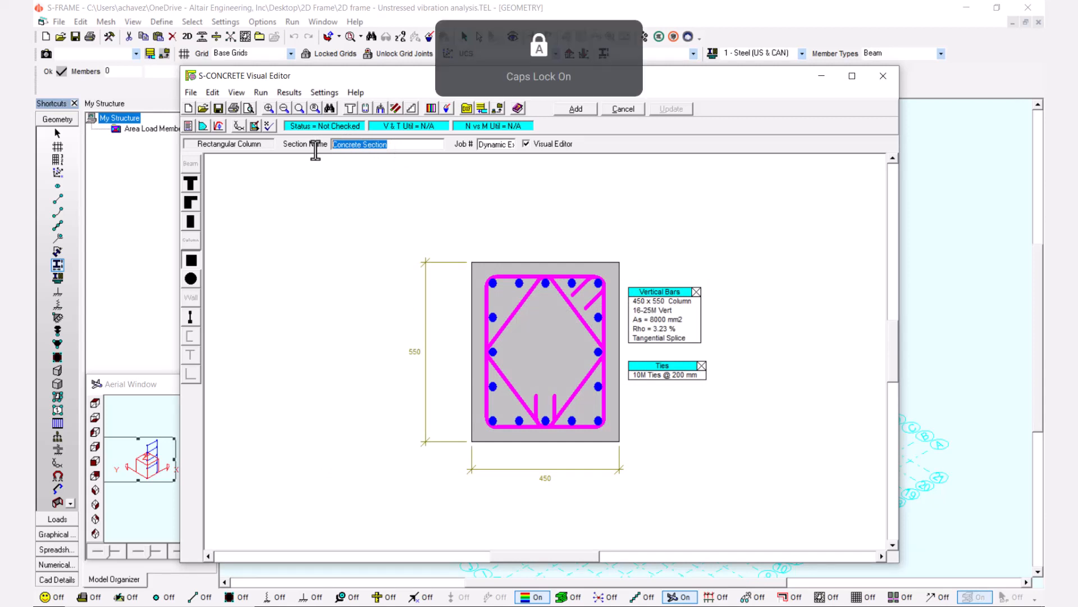
type("C")
key("Caps_Lock")
type("olumn")
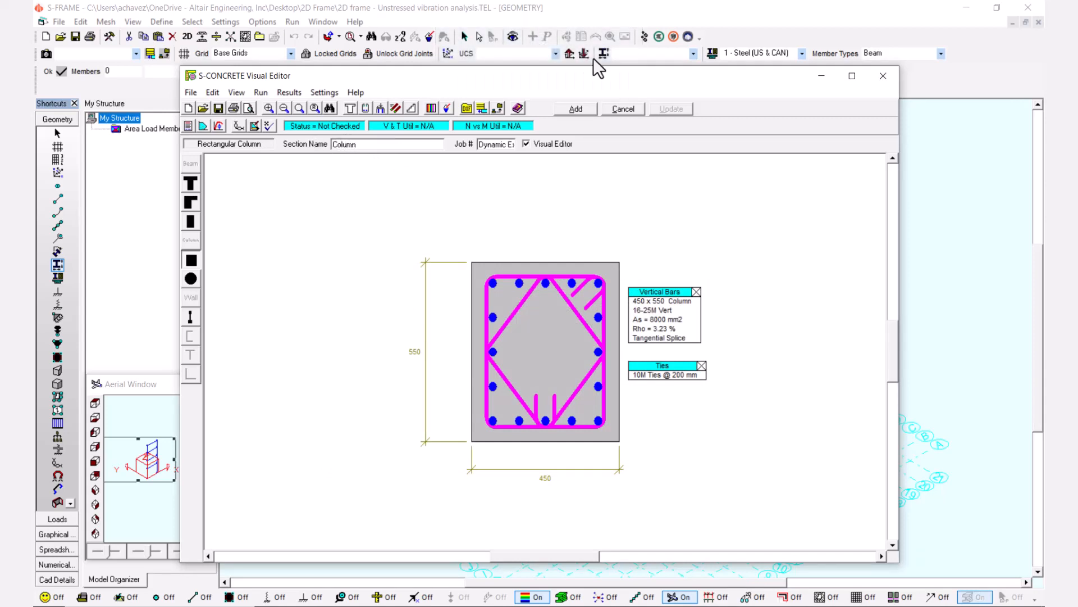
left_click(582, 108)
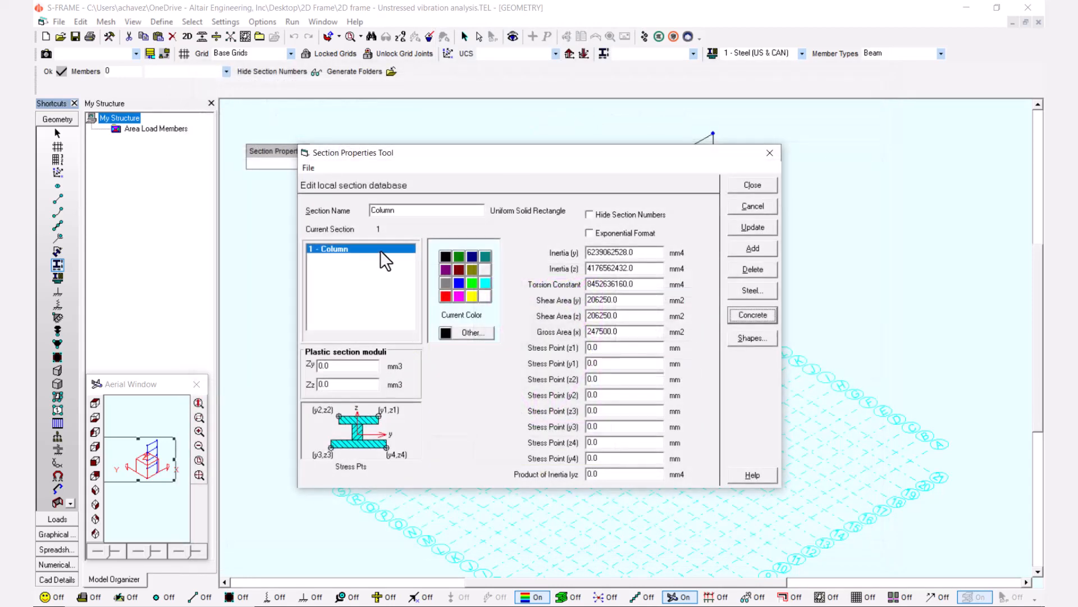
Create a second concrete section as a rectangular beam, name it Beam and add it to the section database.
left_click(751, 315)
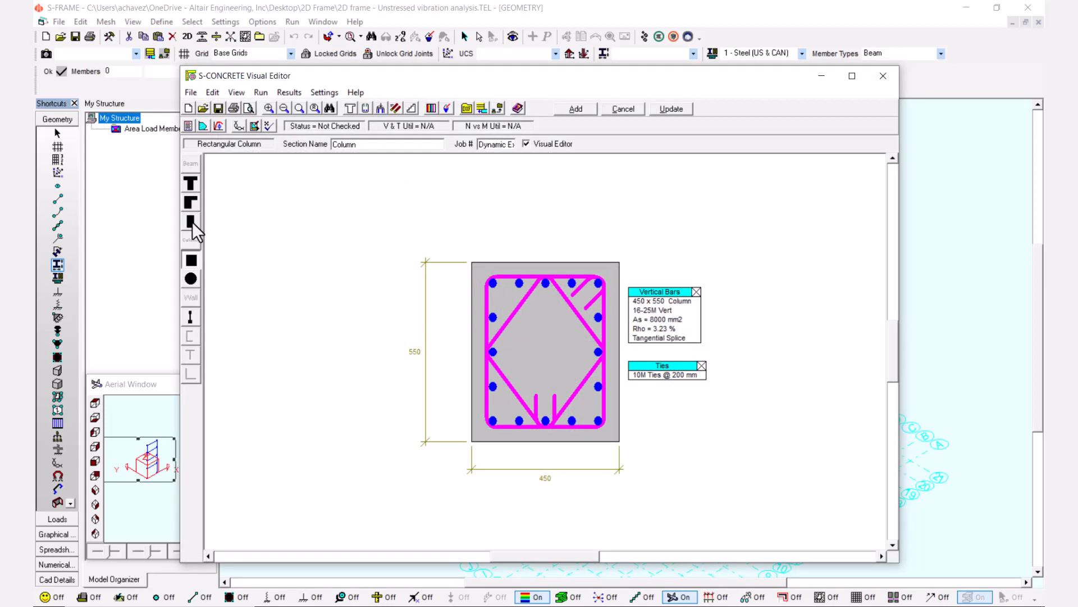
left_click(192, 221)
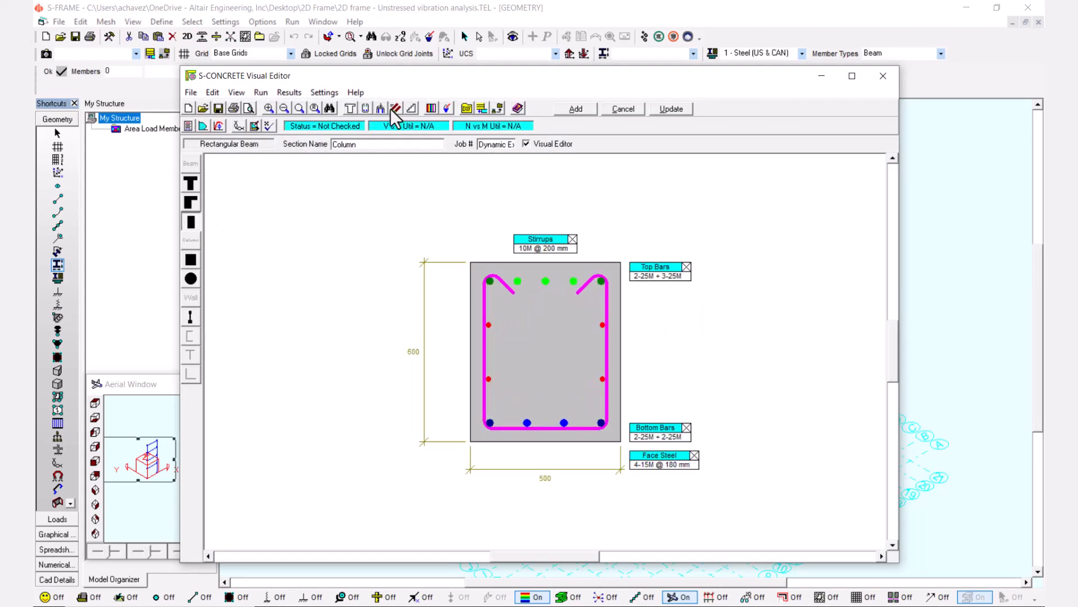
double_click(342, 147)
key("Caps_Lock")
type("B")
key("Caps_Lock")
type("eam")
left_click(576, 109)
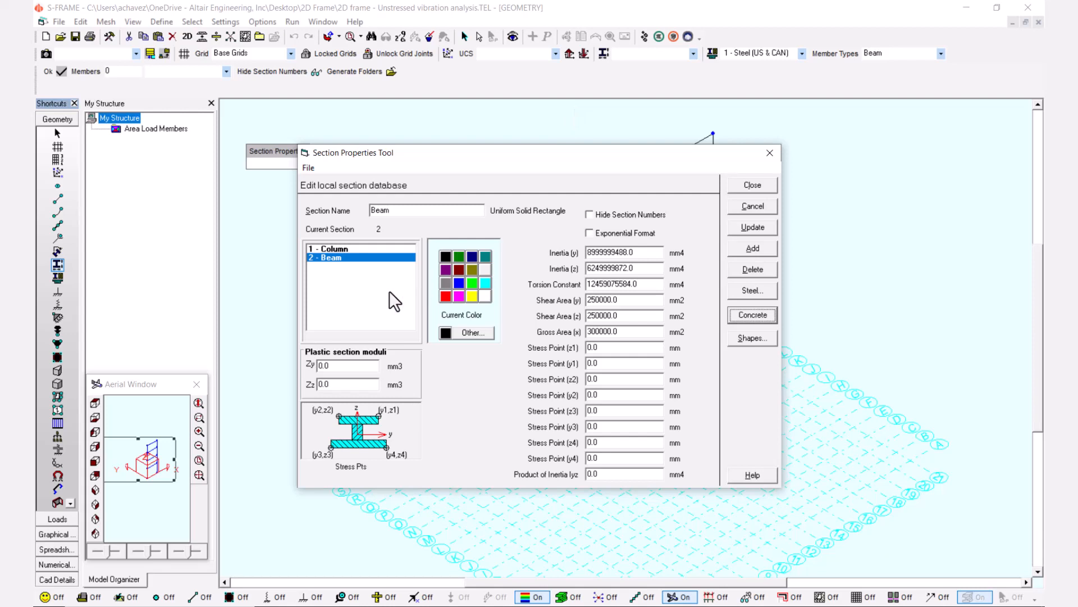
Compare the inertia and area properties of the Column and Beam sections, then close the section database.
left_click(370, 248)
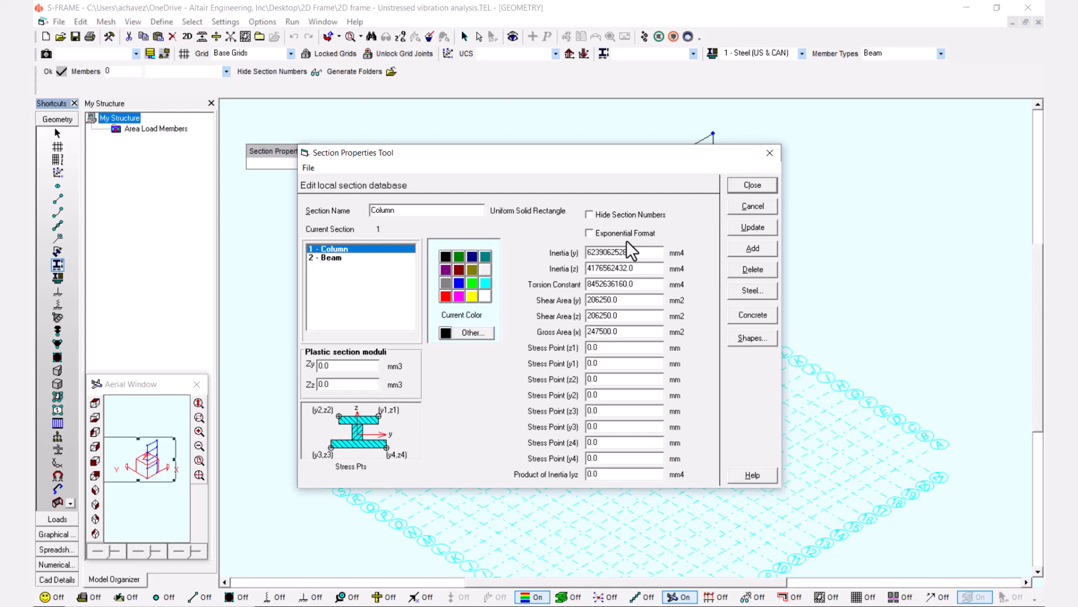
left_click(386, 257)
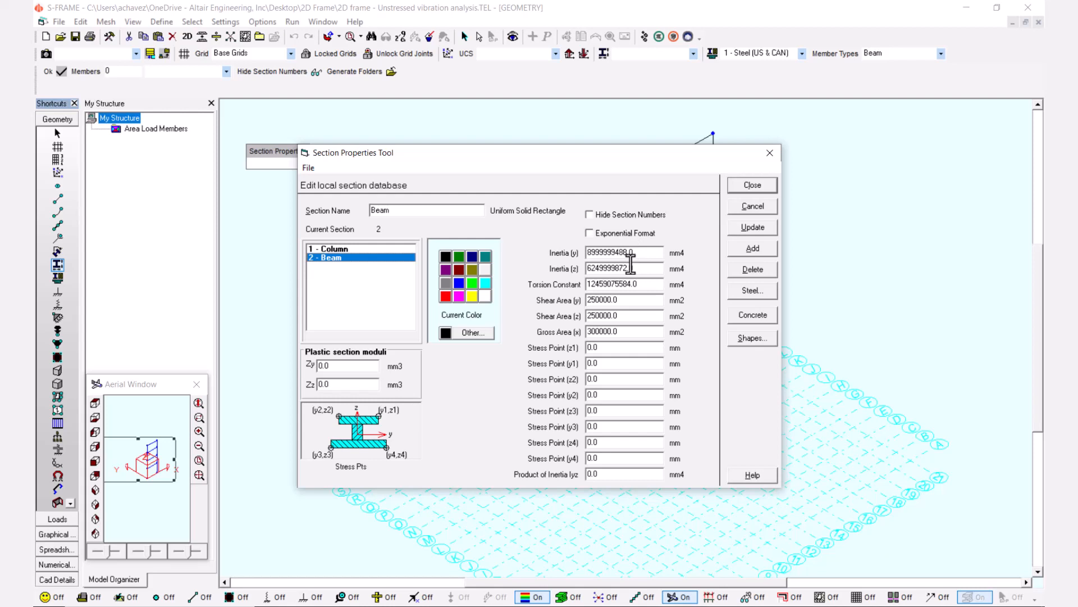
left_click(362, 248)
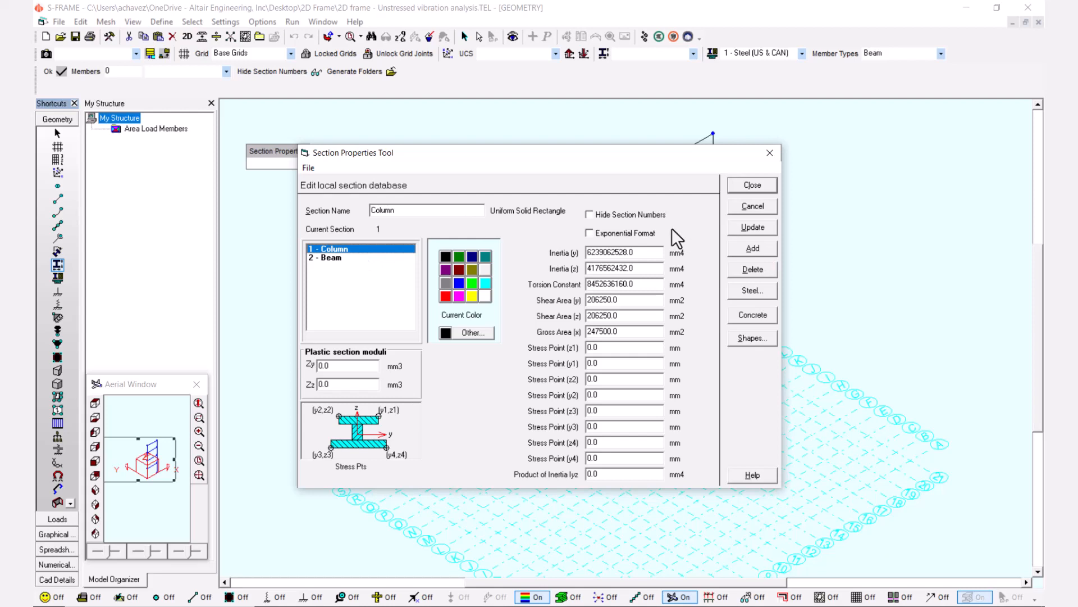
left_click(752, 187)
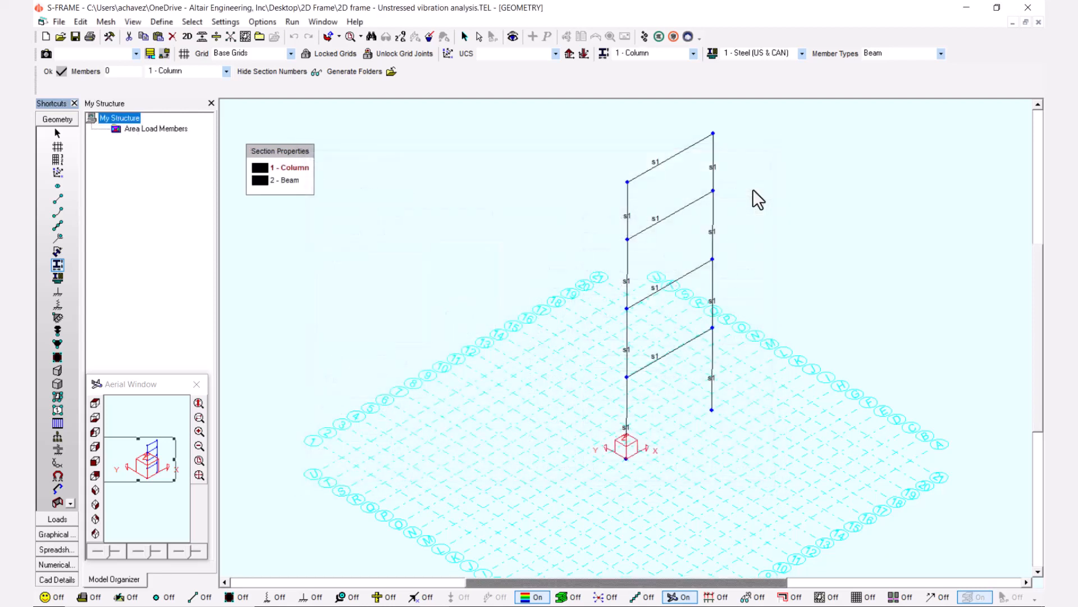
Color the Column section blue and the Beam section red, and assign the Beam section to the four horizontal members.
right_click(262, 164)
left_click(282, 187)
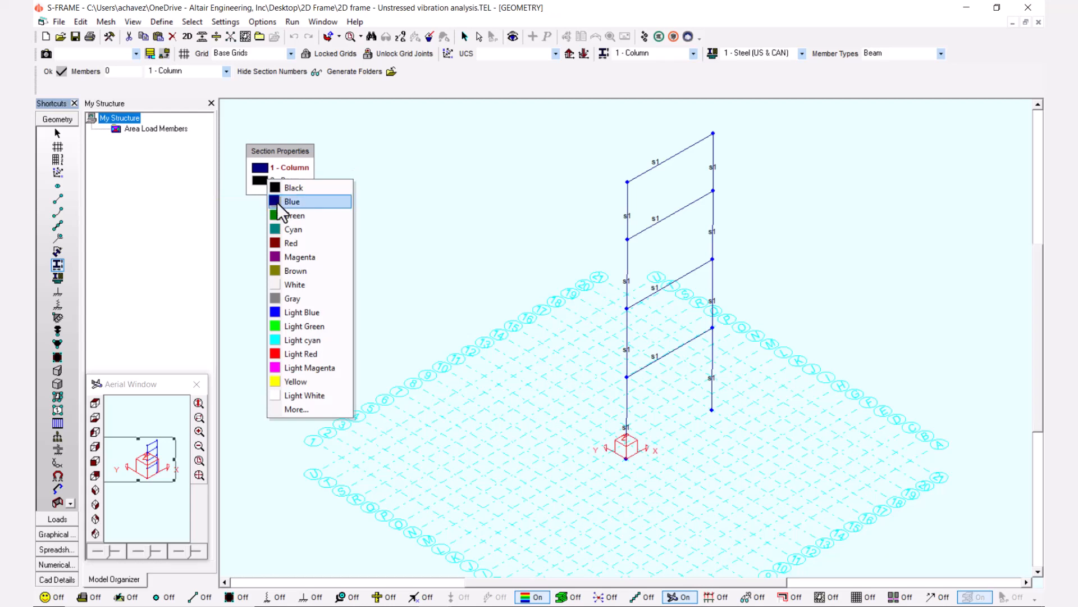
left_click(284, 243)
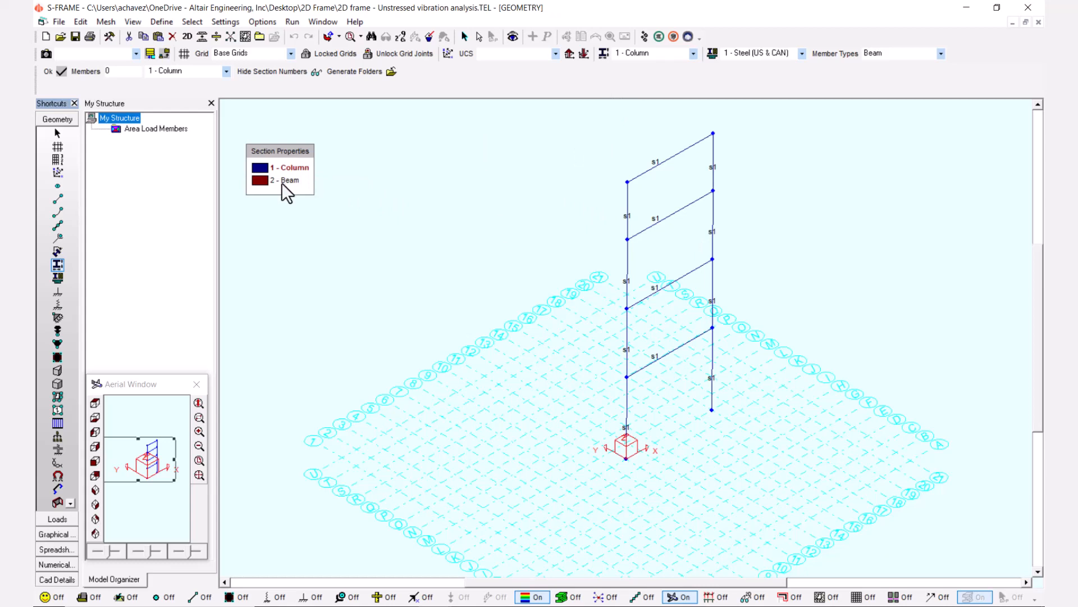
left_click(260, 181)
left_click_drag(686, 366, 654, 133)
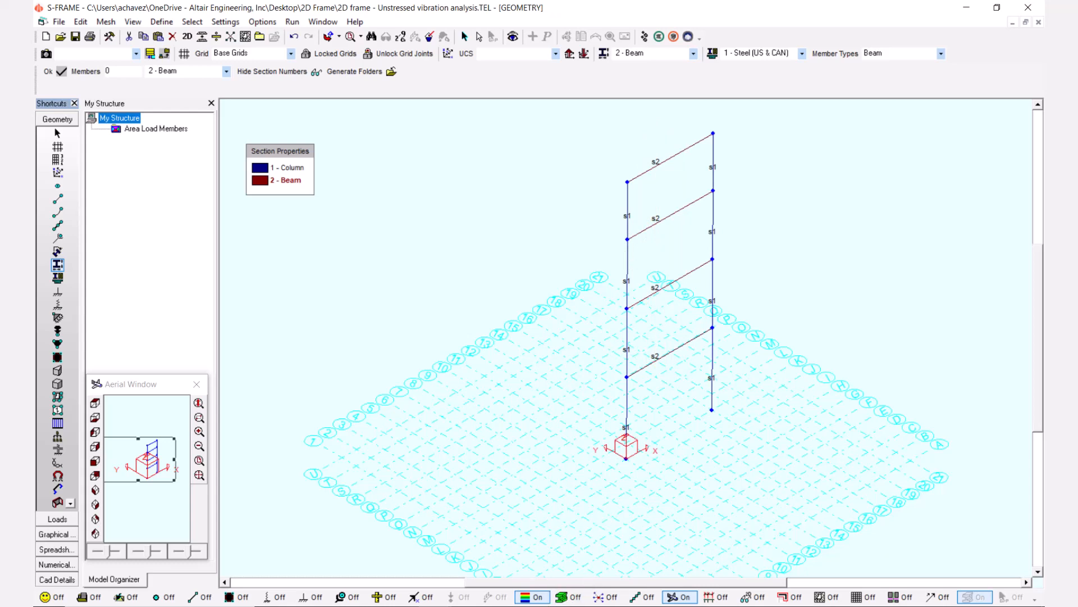
Add a new material based on Nominal Concrete (ST) with a force density of 0 and a white display color.
left_click(57, 276)
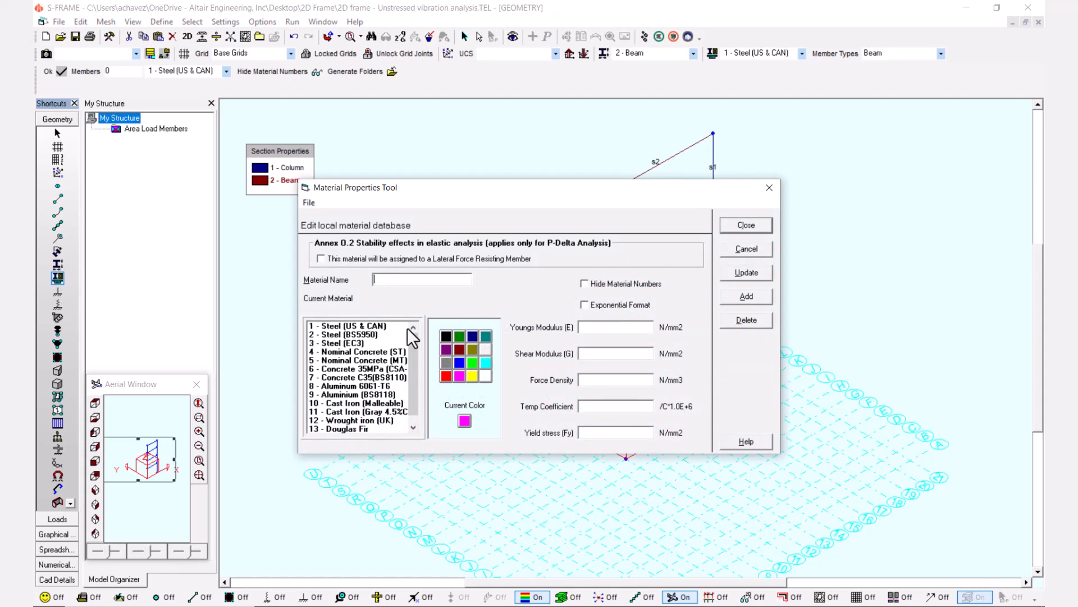
left_click_drag(412, 342, 415, 379)
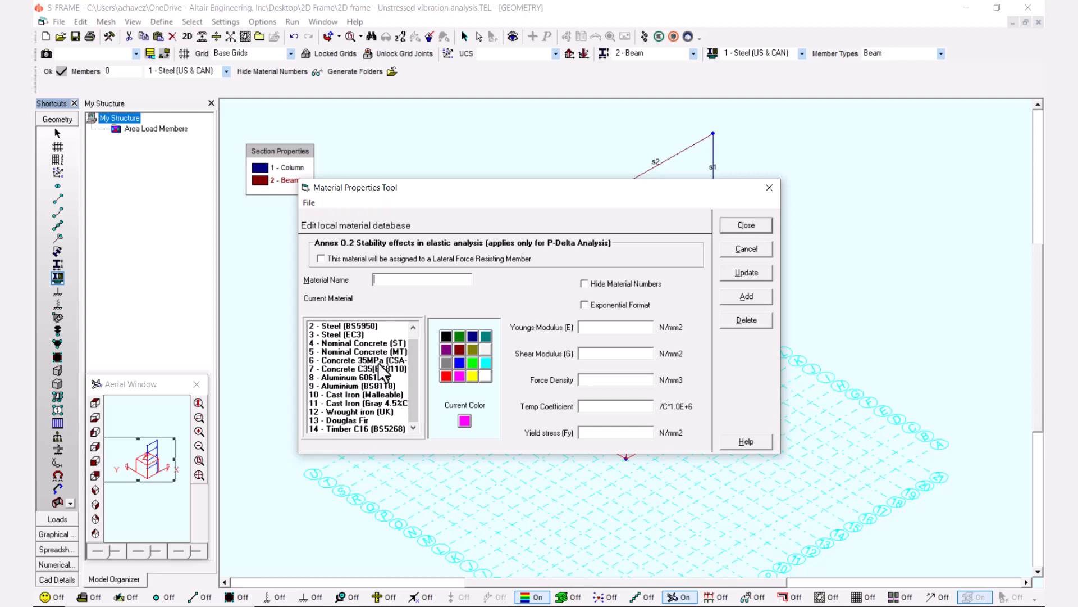
scroll(382, 370, "up", 1)
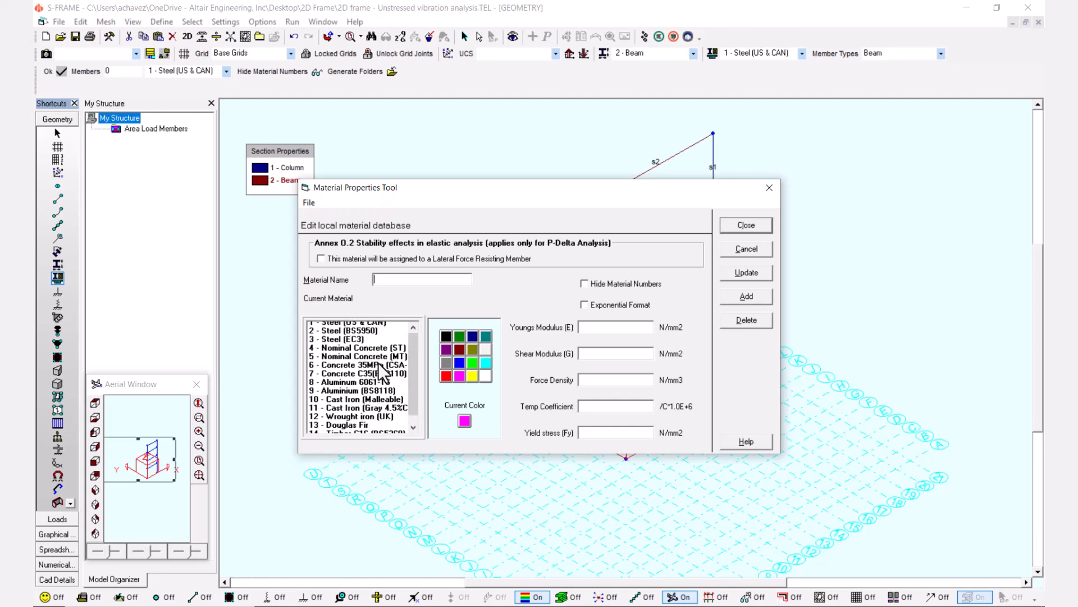
left_click(379, 352)
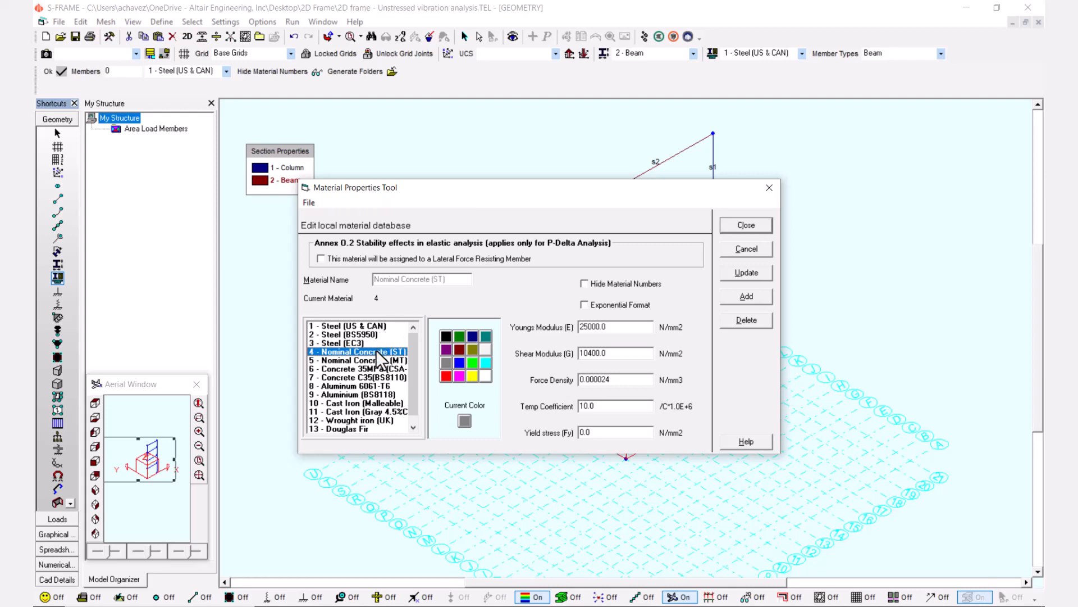
double_click(608, 373)
key("BackSpace")
type("0")
left_click(740, 298)
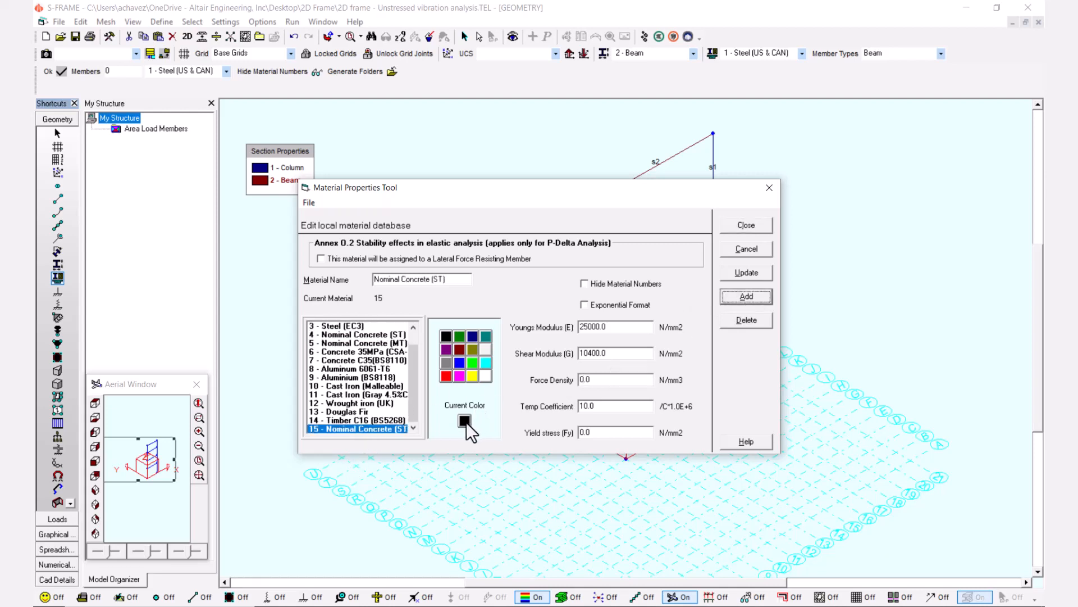
left_click(486, 375)
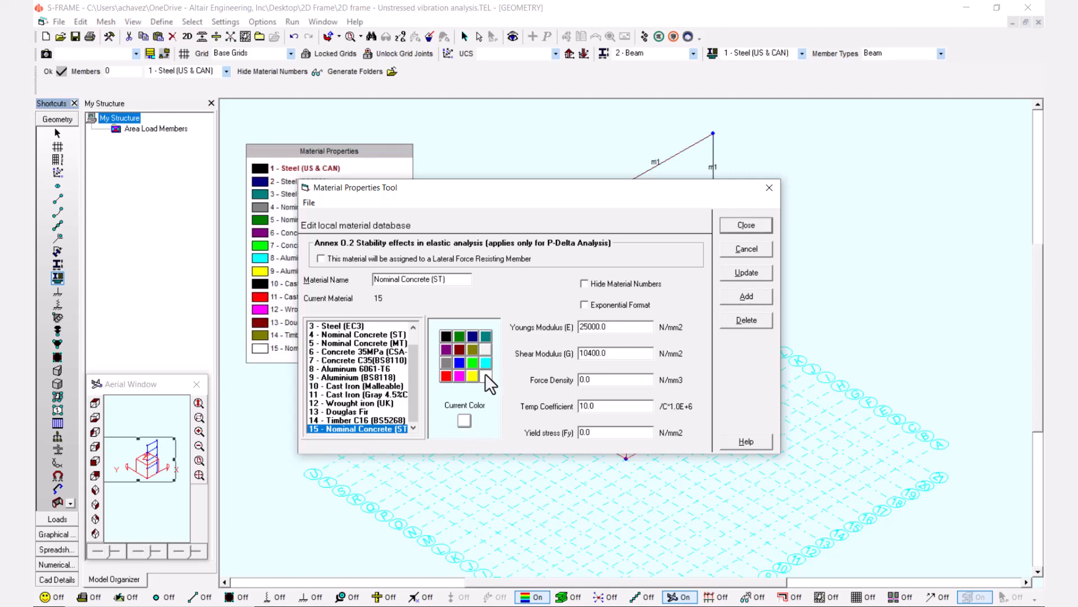
Rename the new material Nominal Concrete Zero Density and assign it to all members of the frame.
left_click(448, 281)
key("BackSpace")
key("BackSpace")
key("BackSpace")
key("BackSpace")
key("Caps_Lock")
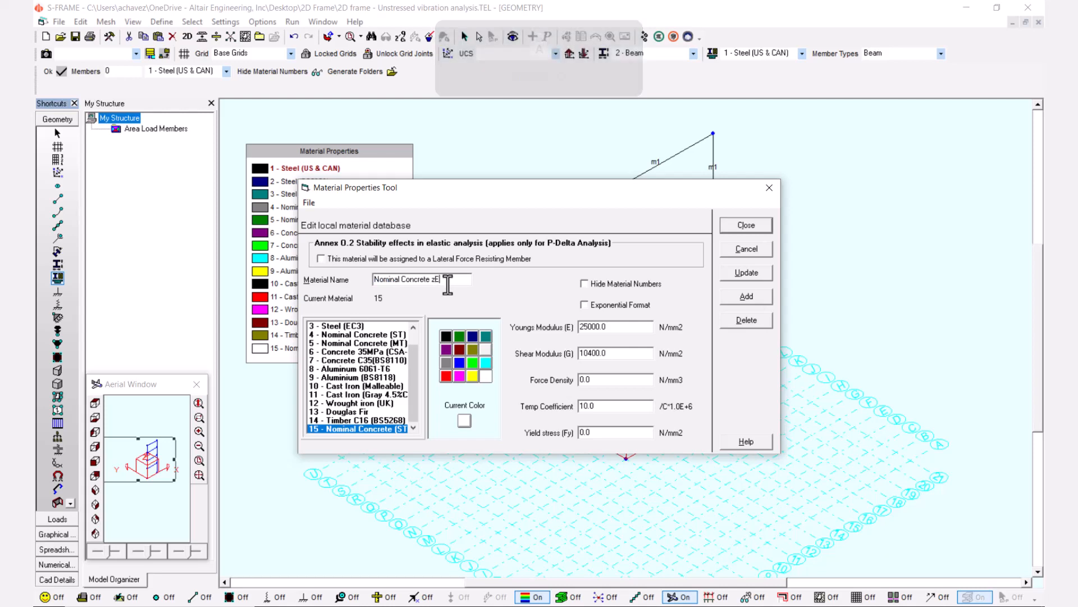
type("Z")
key("Caps_Lock")
type("ero Density")
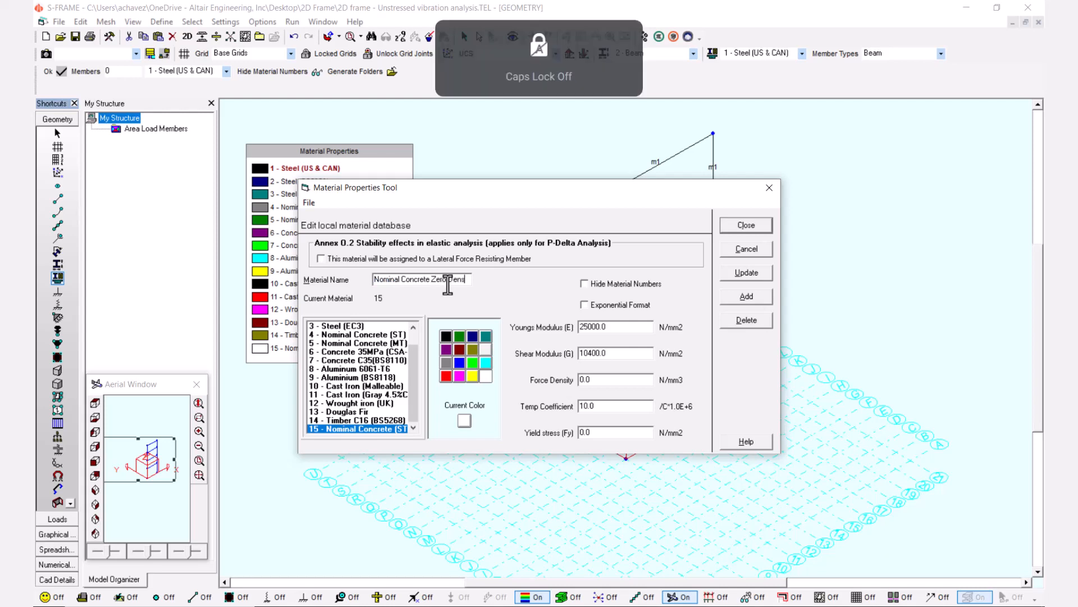
left_click(735, 274)
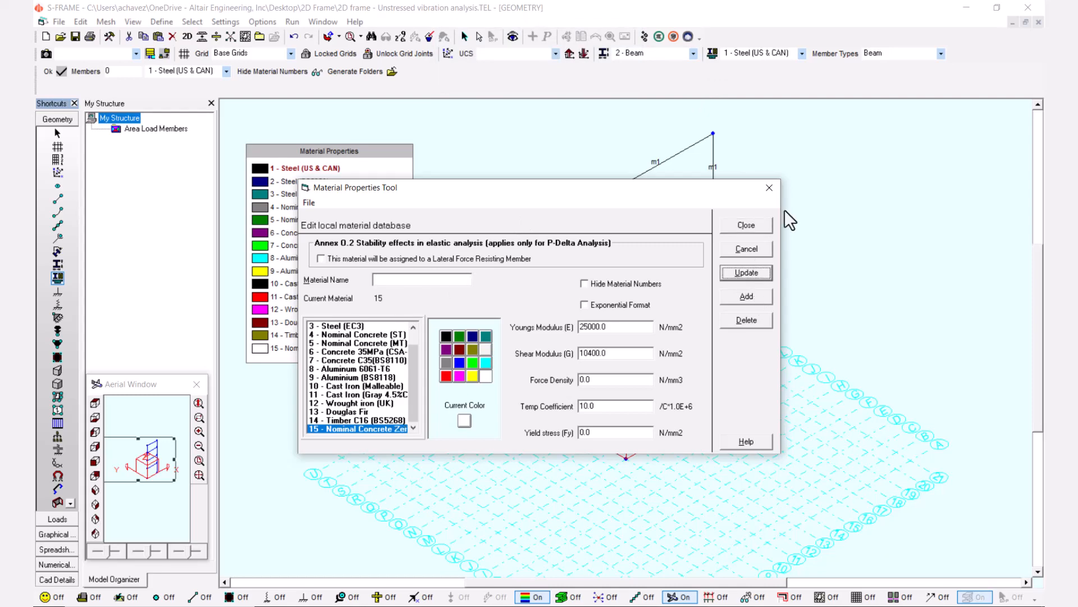
left_click(753, 226)
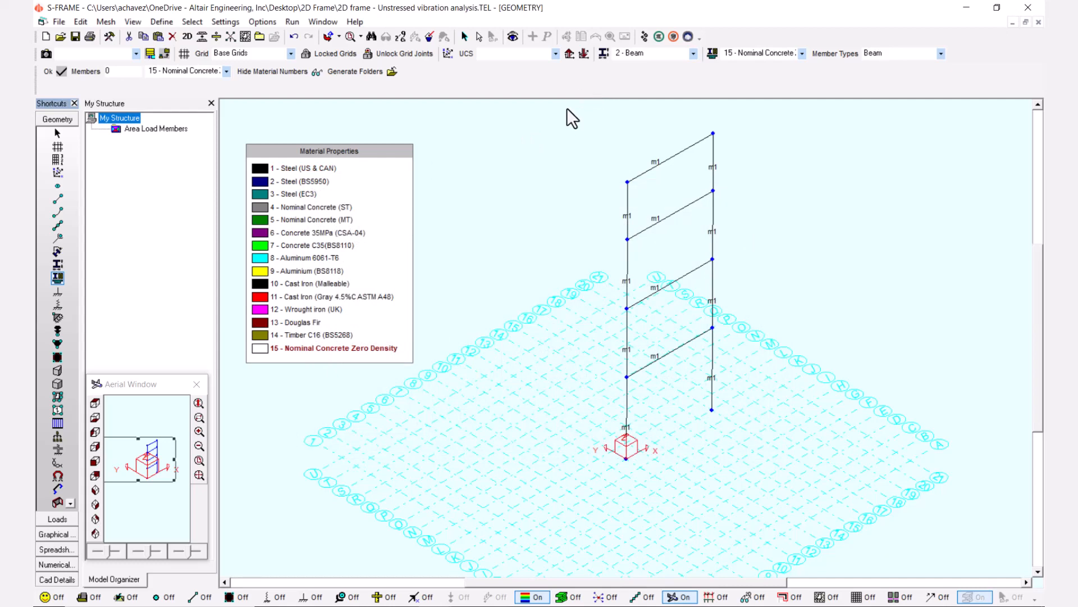
mouse_move(567, 107)
left_mouse_down()
mouse_move(712, 323)
mouse_move(793, 489)
mouse_move(783, 489)
left_mouse_up()
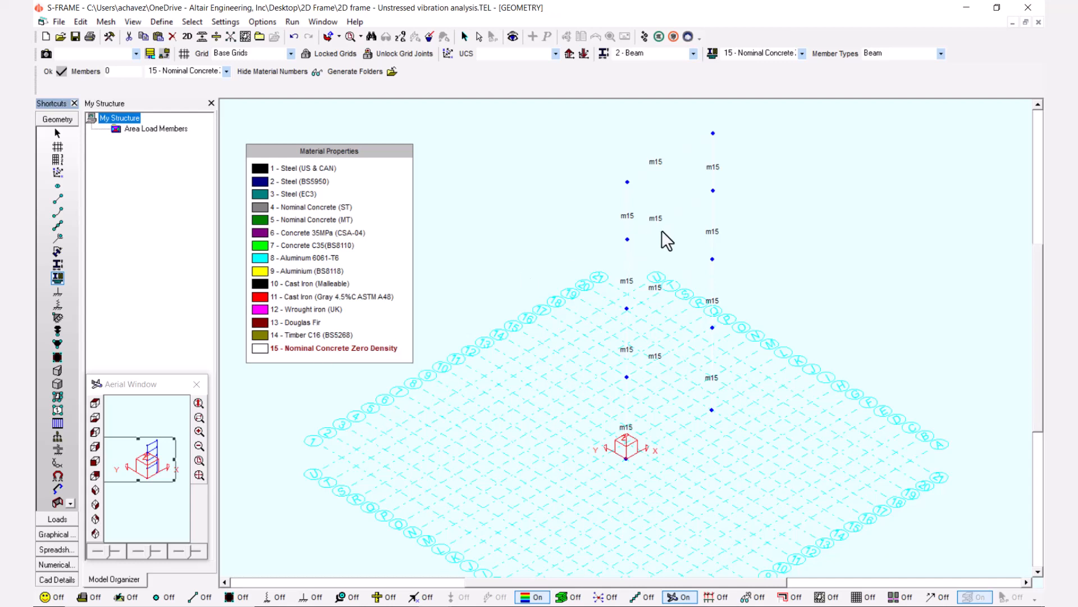
Apply fully fixed supports, restraining Tx, Ty, Tz, Rx, Ry and Rz, to the base joints of both columns.
left_click(58, 291)
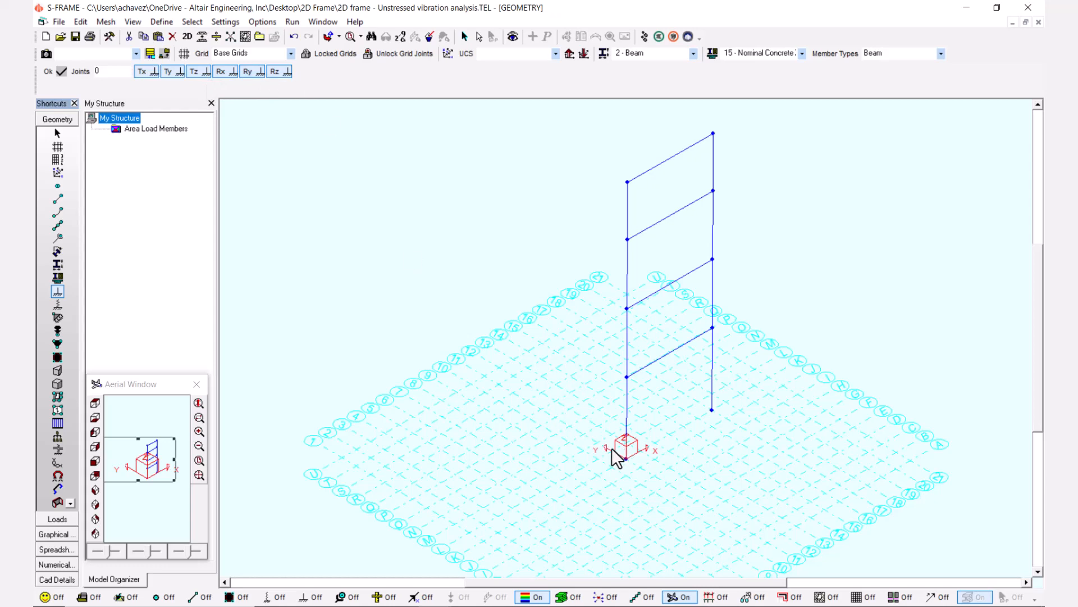
left_click_drag(609, 444, 640, 470)
left_click_drag(703, 397, 725, 416)
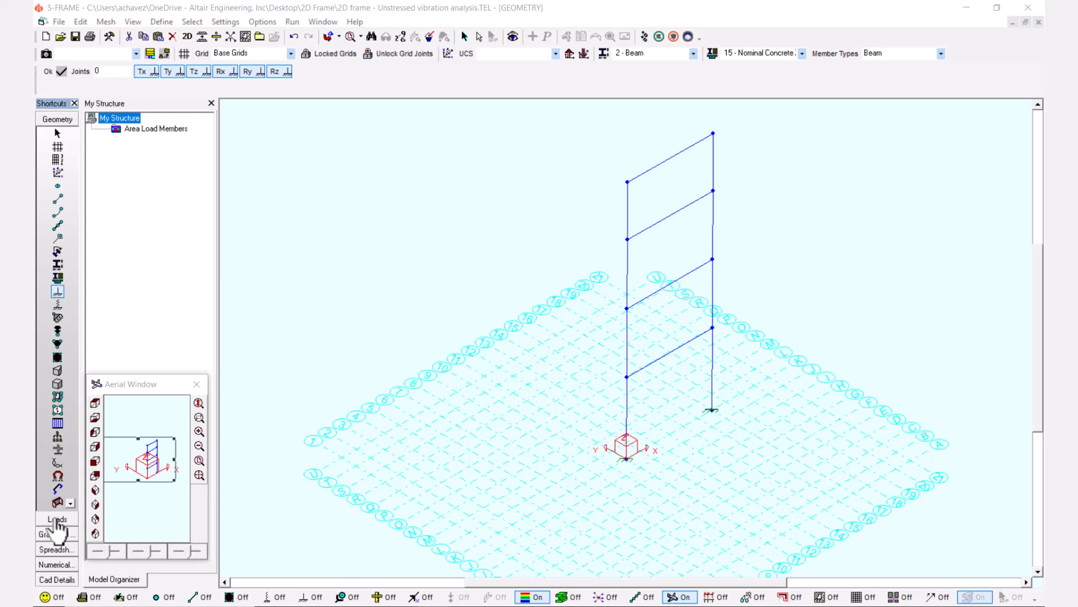
Start the Lumped Mass tool and set the force unit of the Mass category to Ton in the unit settings.
left_click(58, 332)
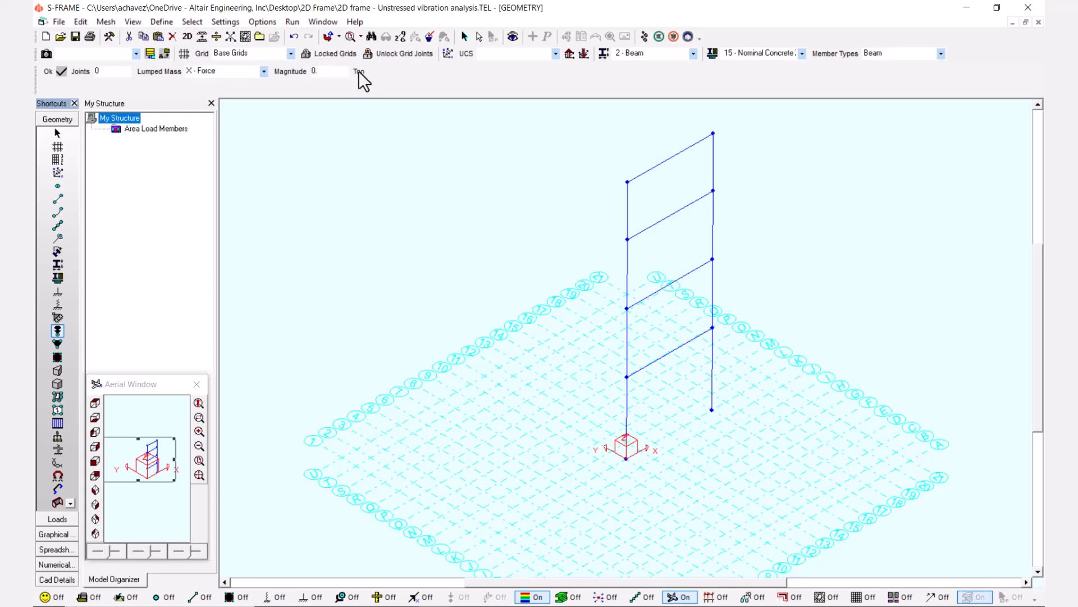
left_click(227, 22)
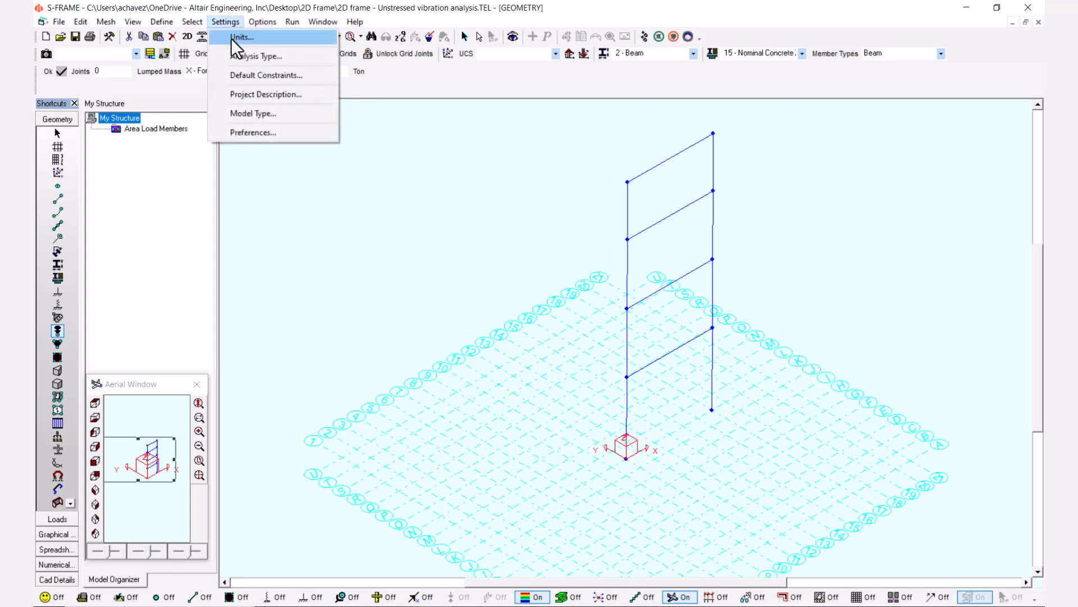
left_click(241, 38)
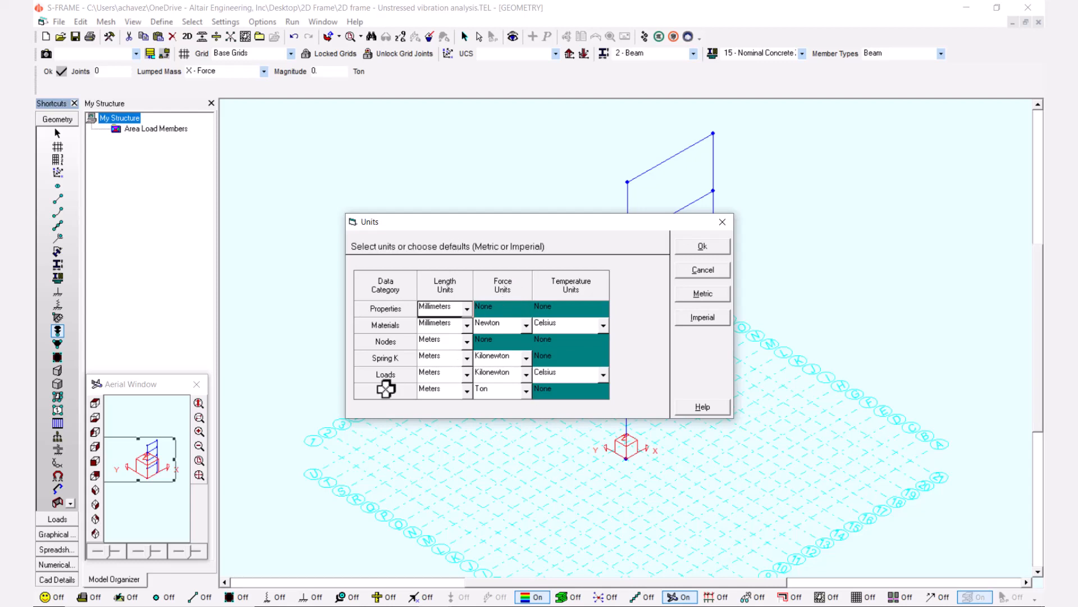
left_click(525, 391)
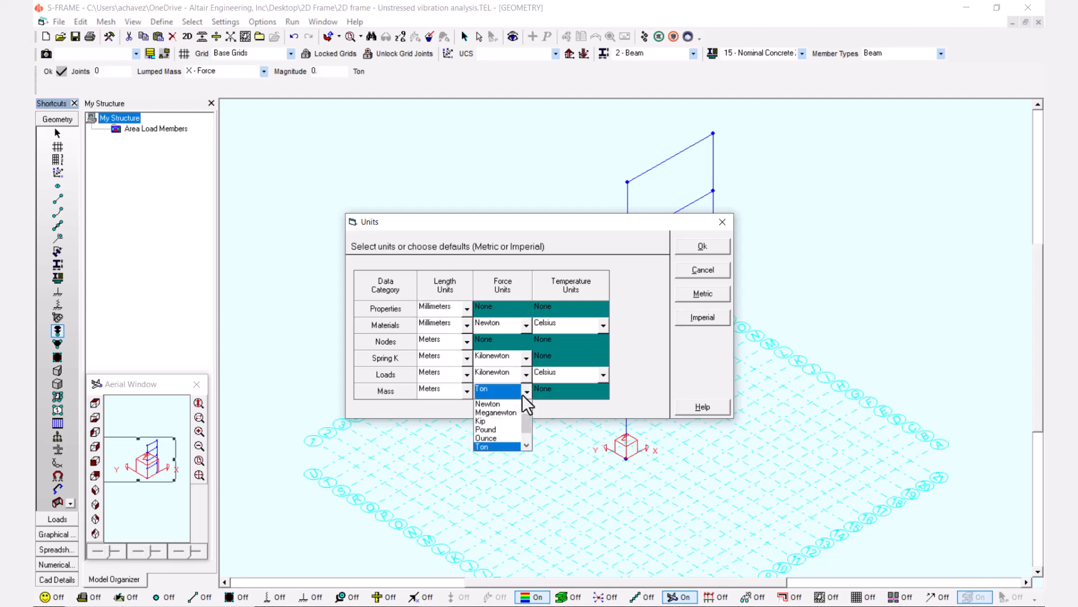
left_click(495, 445)
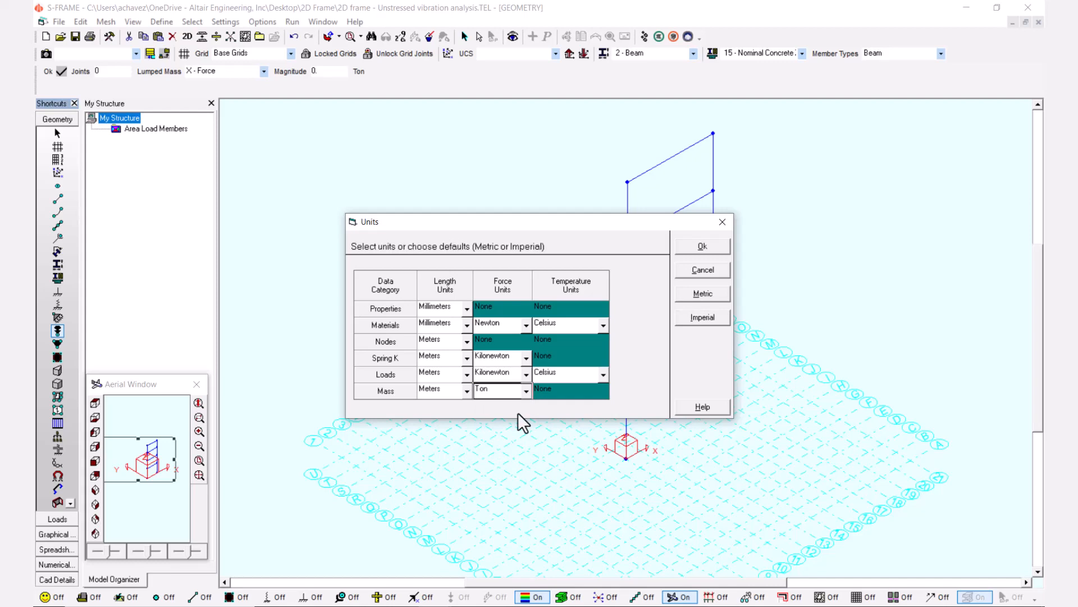
left_click(713, 248)
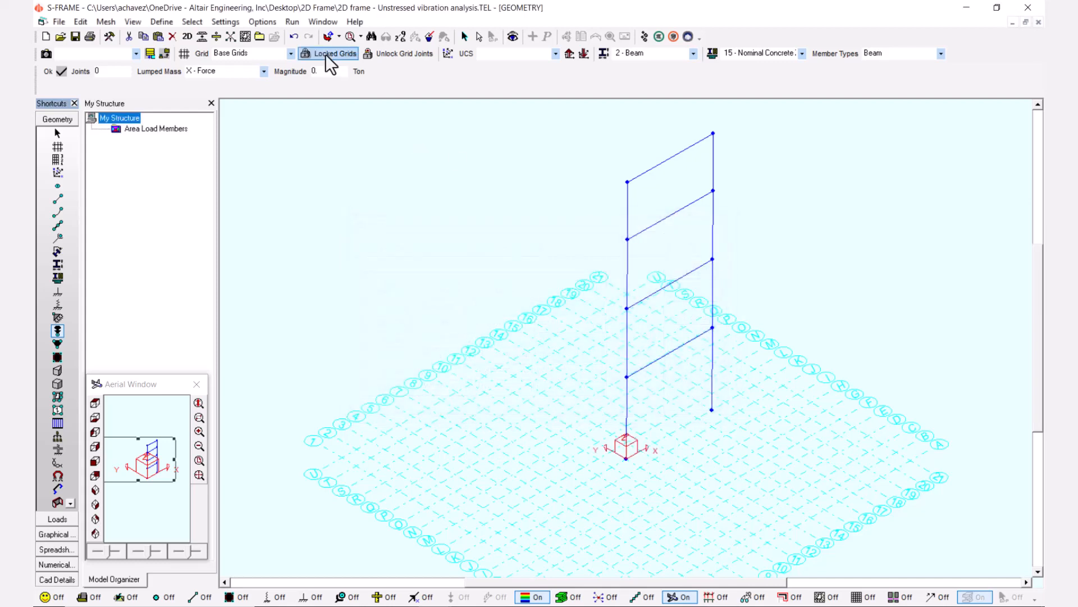
Apply an X-Force lumped mass of 90 Ton to the first-storey joint of the right column.
double_click(319, 71)
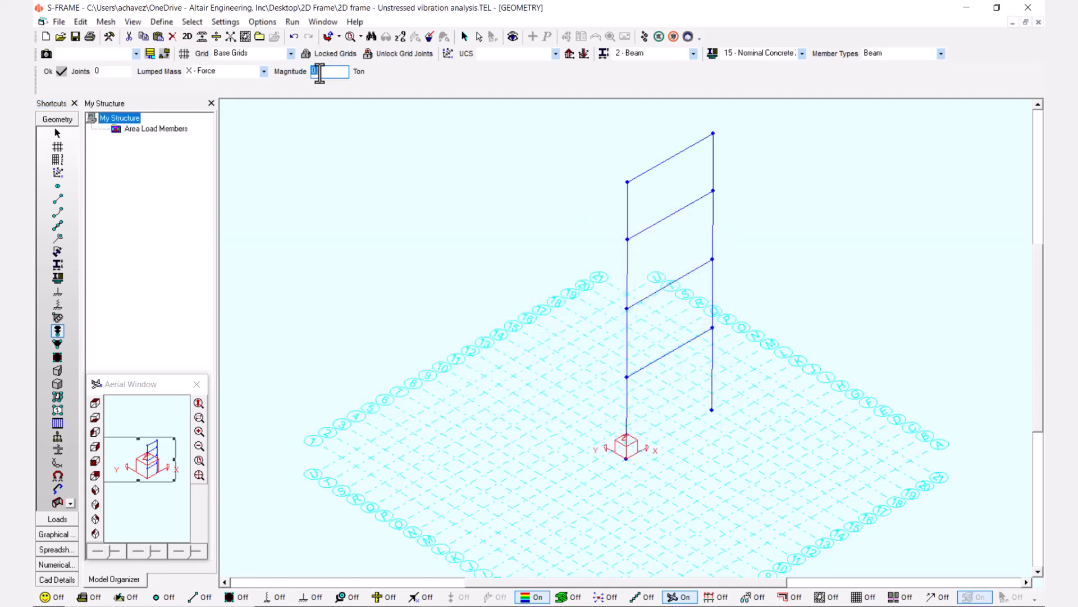
key("BackSpace")
type("9")
left_click(711, 325)
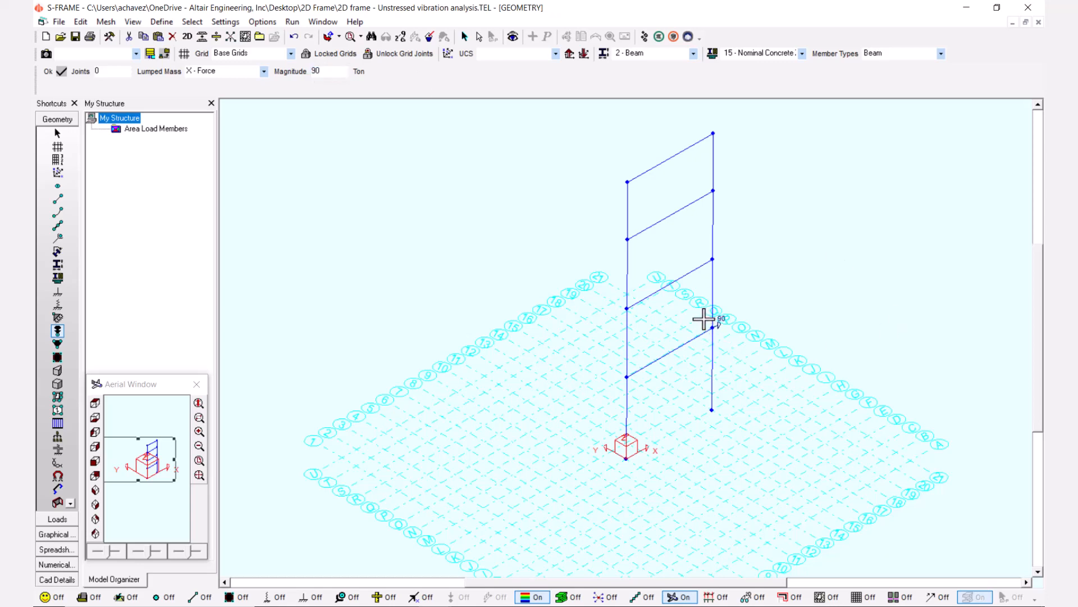
Apply X-Force lumped masses of 60 Ton to the second- and third-storey joints of the right column.
double_click(338, 72)
key("BackSpace")
type("60")
left_click_drag(727, 269, 702, 184)
Apply an X-Force lumped mass of 25 Ton to the top joint of the right column and display the joint numbers.
double_click(324, 72)
key("BackSpace")
type("25")
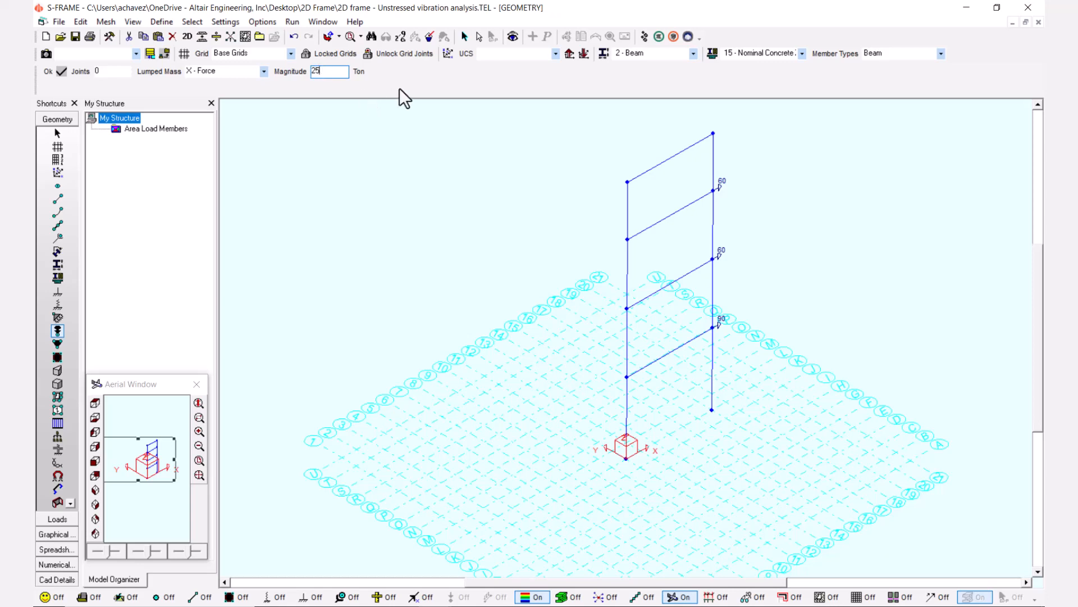
key("Return")
left_click(713, 132)
left_click_drag(1033, 261, 1036, 252)
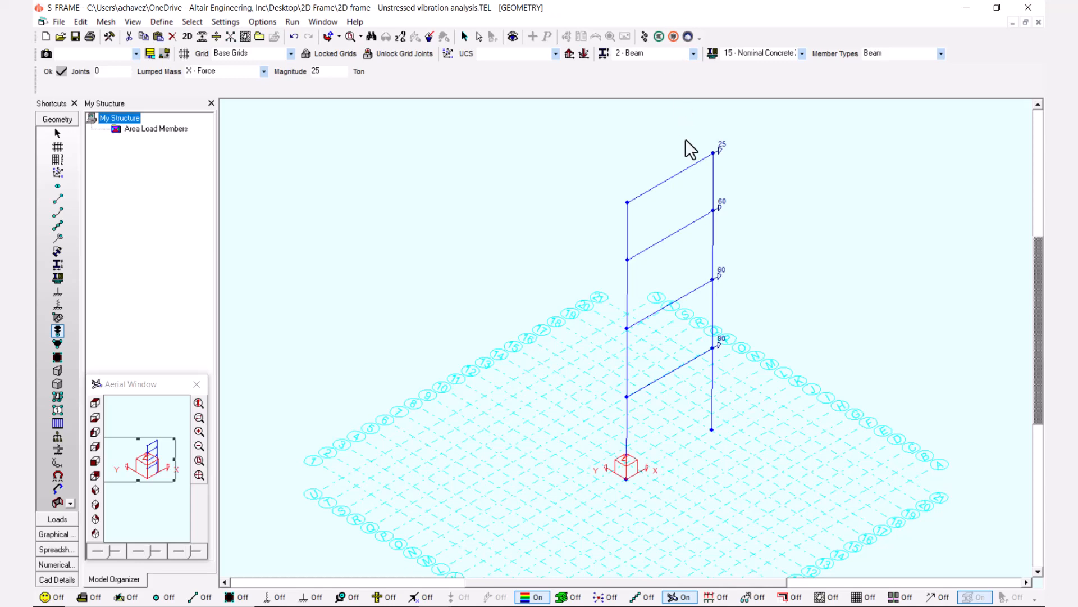
left_click(169, 598)
Review the properties of the Column section and of the Nominal Concrete Zero Density material.
left_click(64, 265)
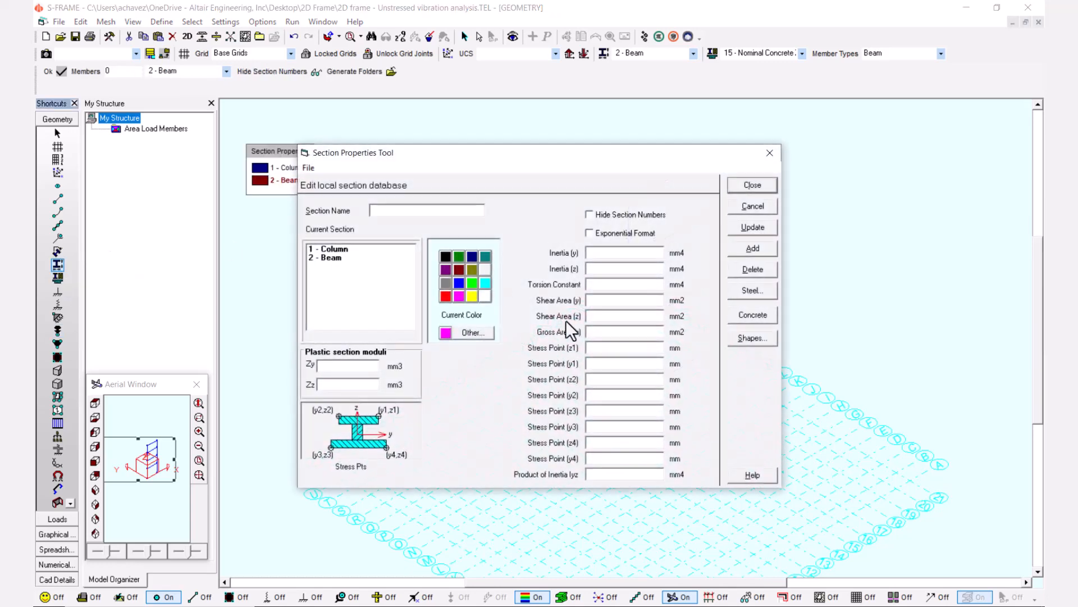
left_click(349, 249)
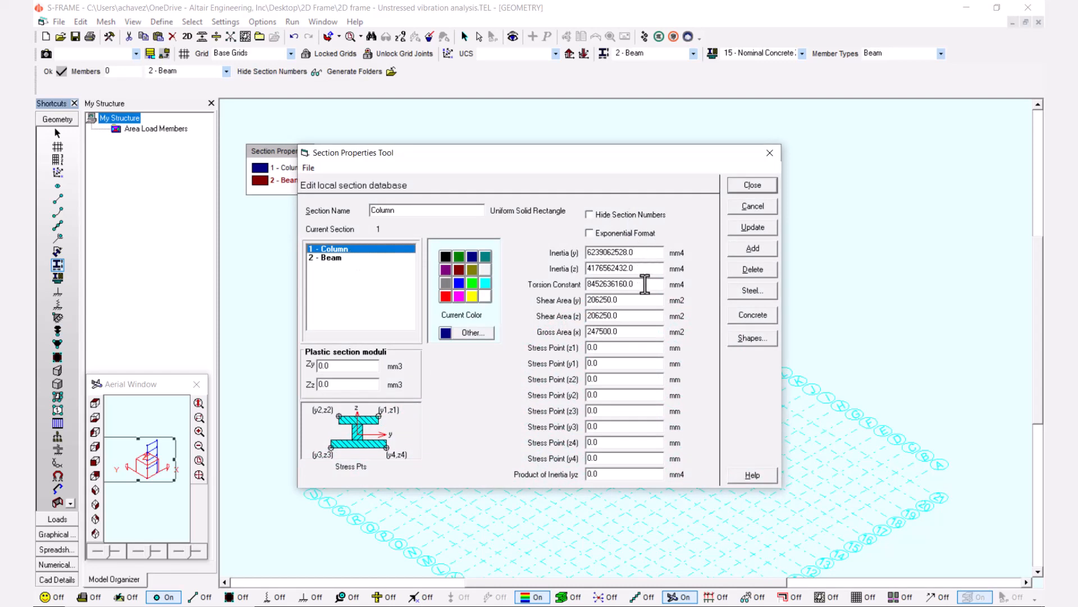
left_click(770, 152)
left_click(57, 275)
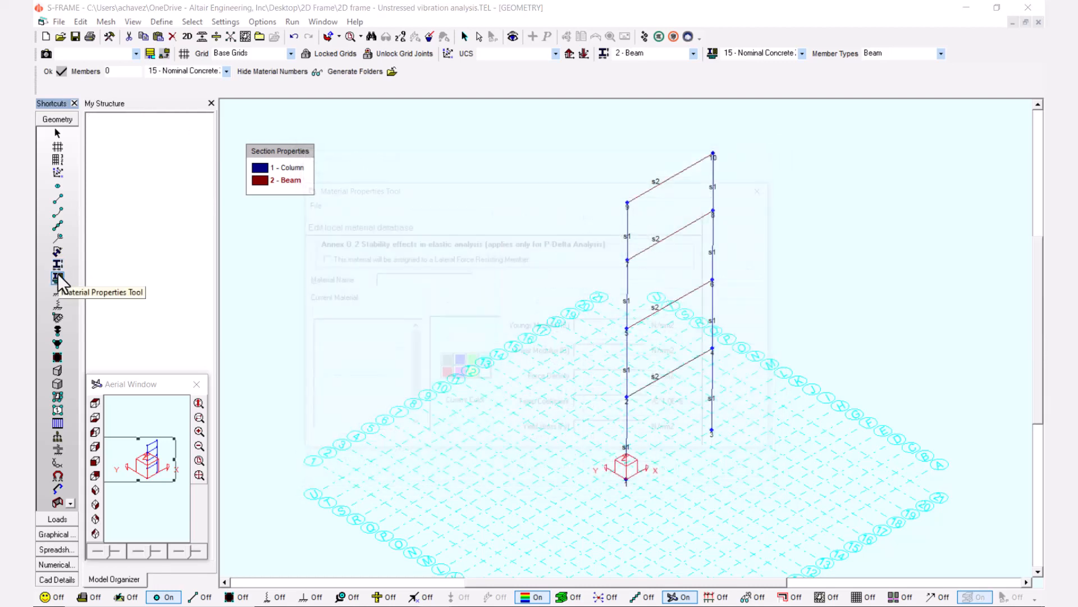
scroll(388, 382, "down", 2)
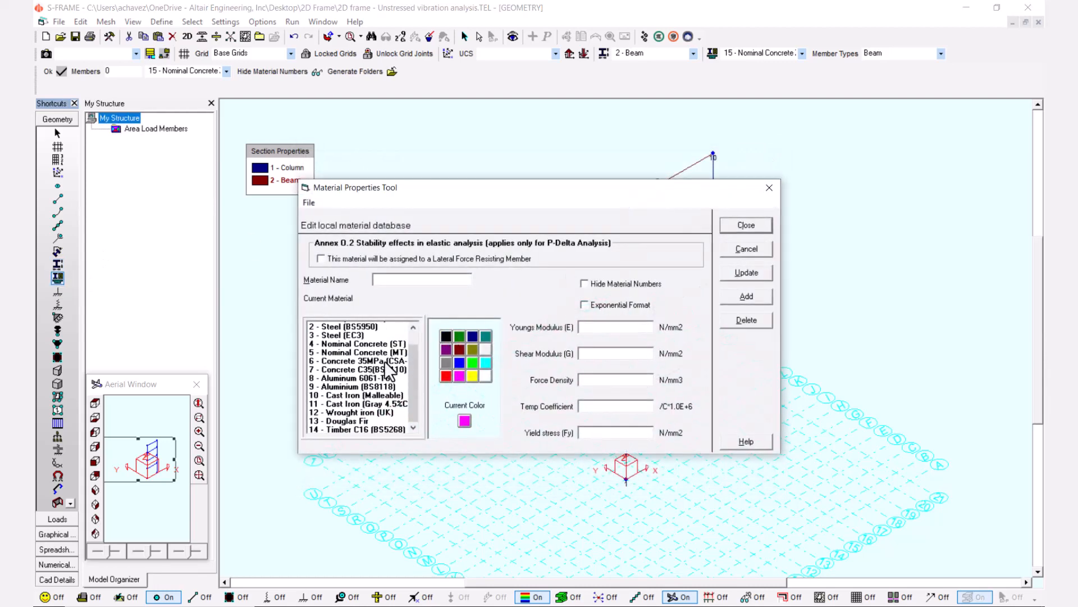
left_click(356, 429)
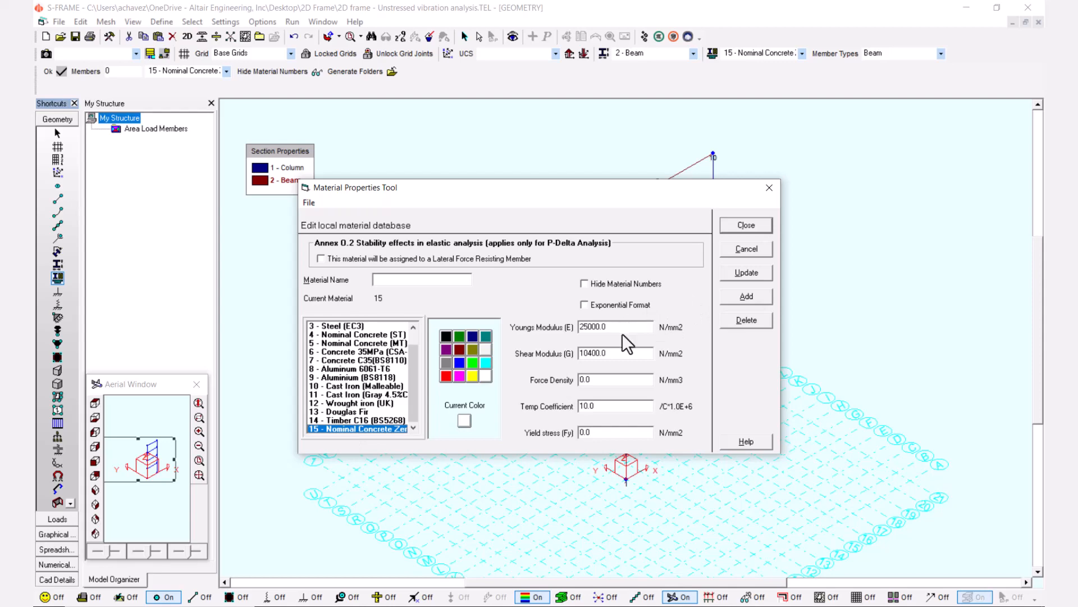
left_click(768, 187)
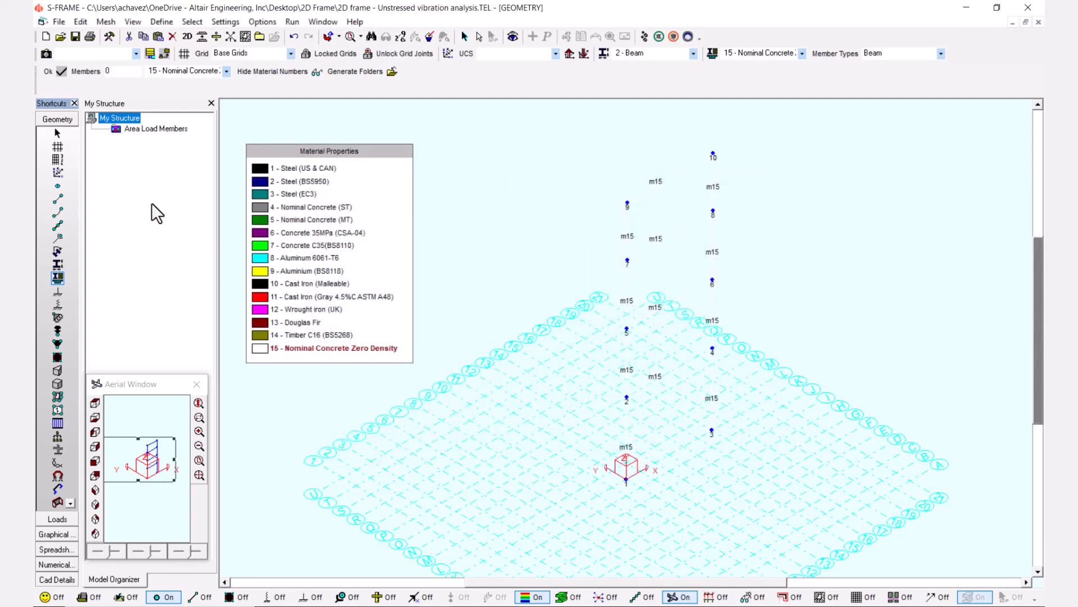
left_click(57, 186)
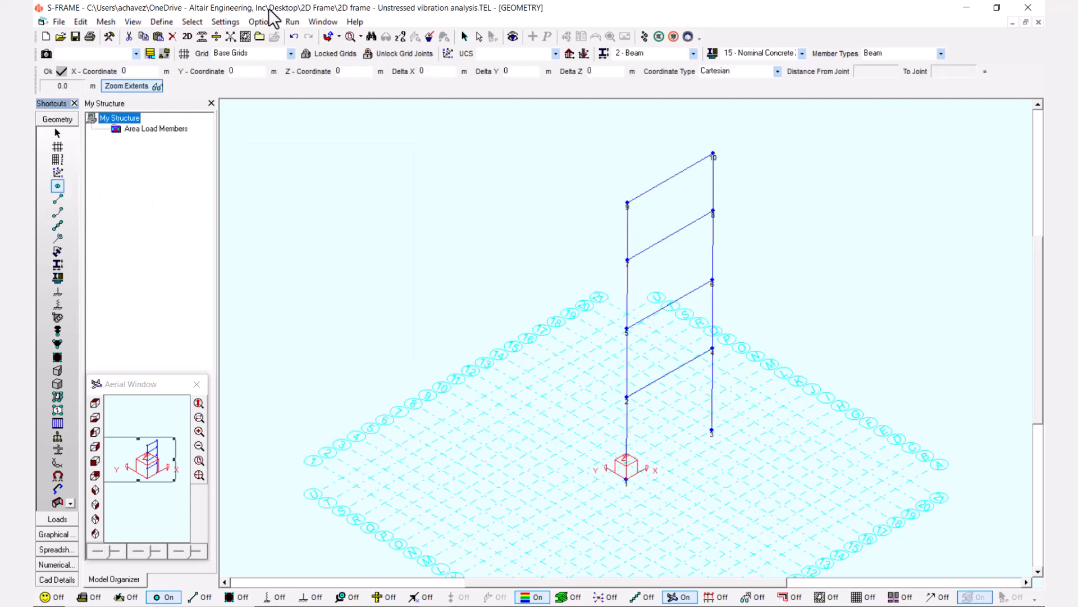
Set the default constraints to Y and Z translation plus X, Y and Z rotation, leaving only X translation free.
left_click(237, 24)
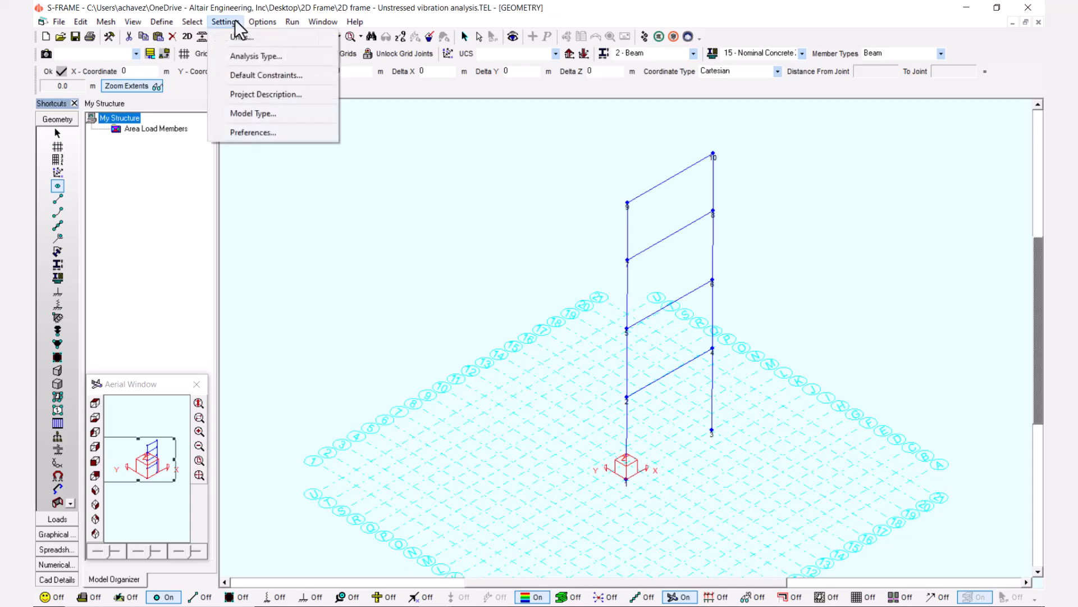
left_click(265, 80)
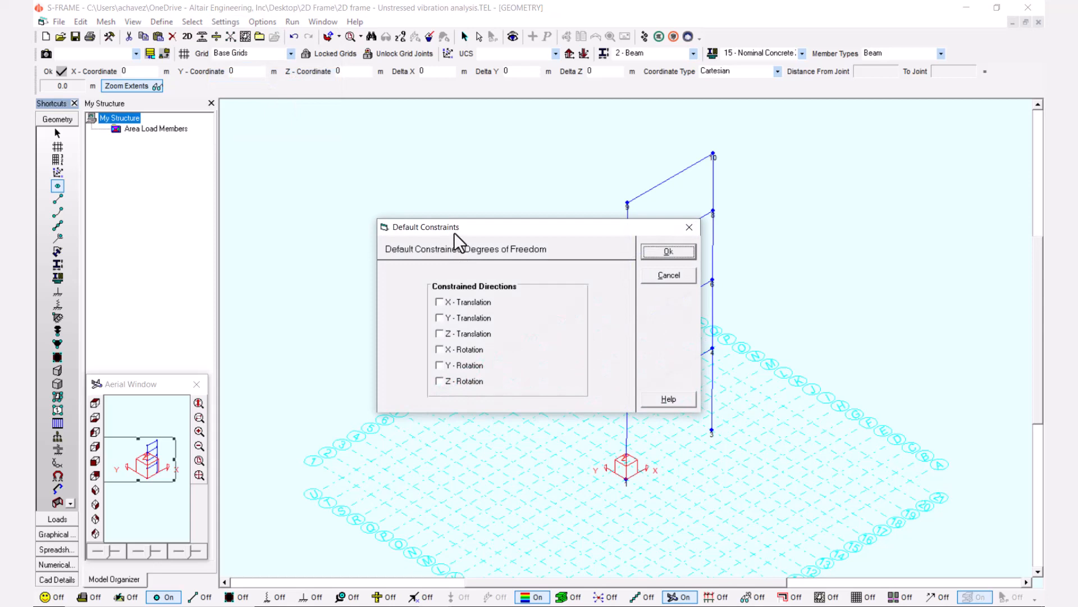
left_click_drag(454, 231, 335, 180)
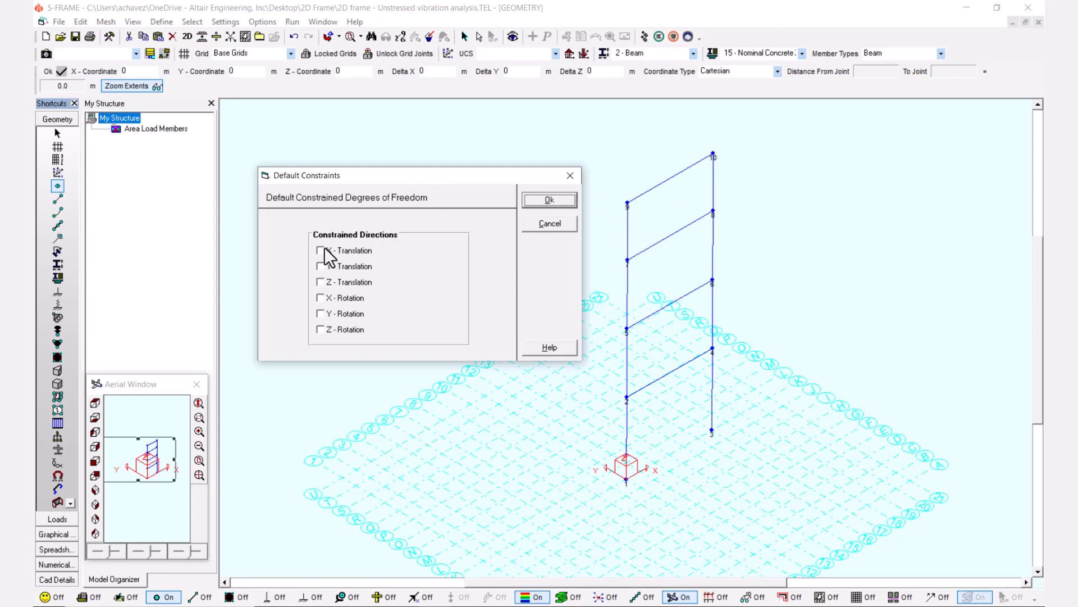
left_click(322, 266)
left_click(321, 280)
left_click(320, 298)
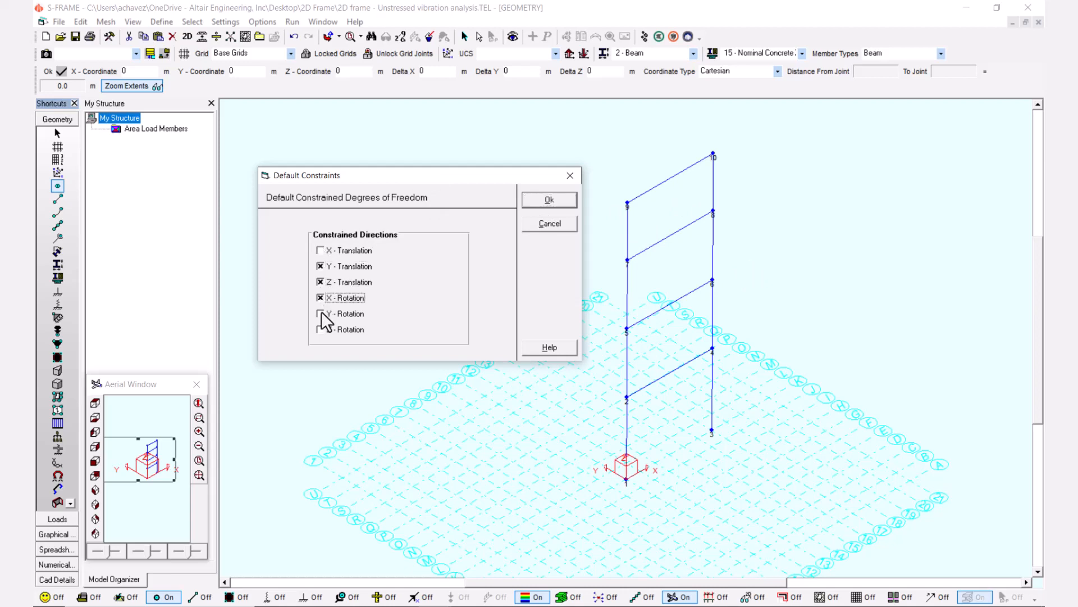
left_click(321, 313)
left_click(321, 329)
left_click(538, 198)
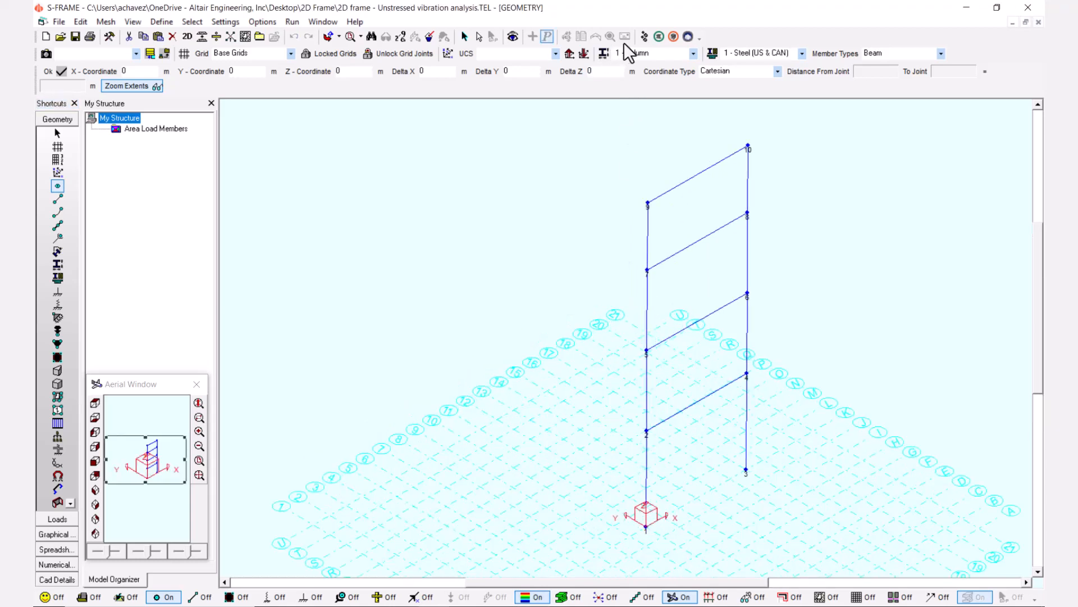
Set up an Unstressed Vibration analysis with 2 total eigenvalues.
left_click(644, 37)
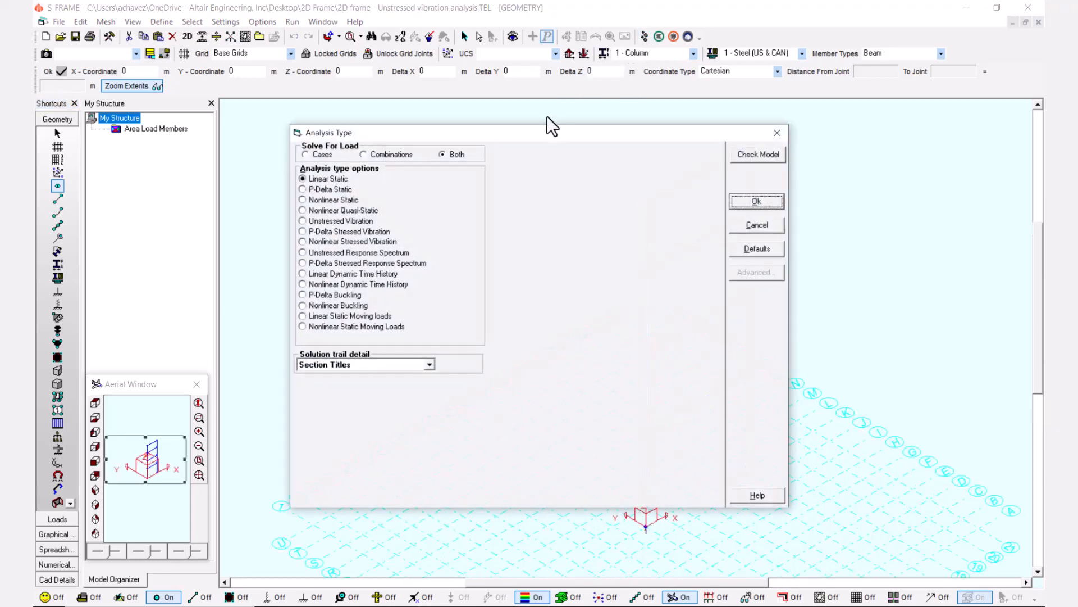
left_click_drag(531, 135, 370, 127)
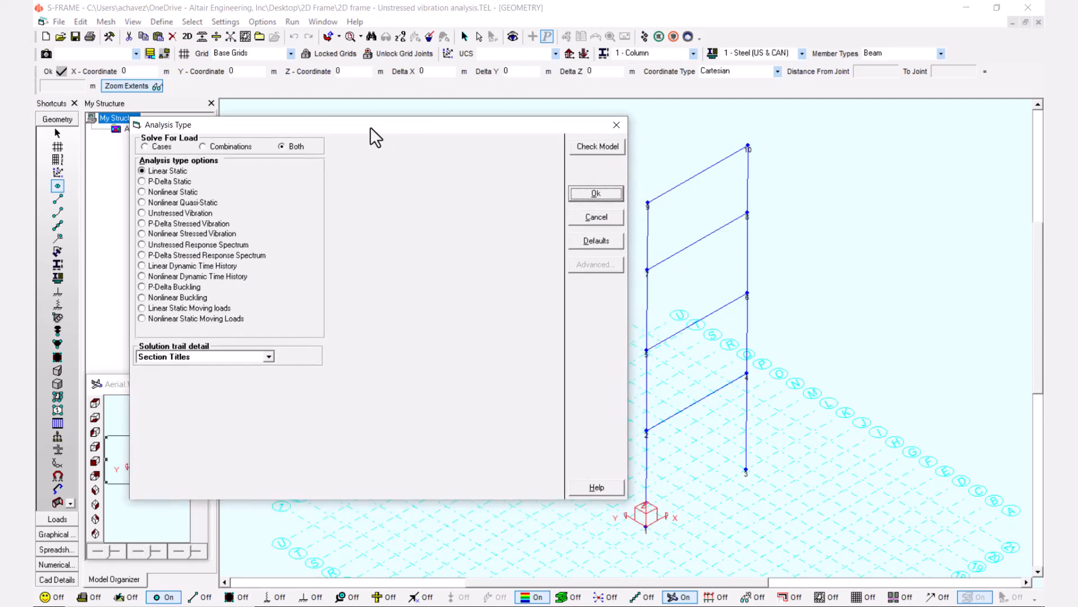
left_click(142, 214)
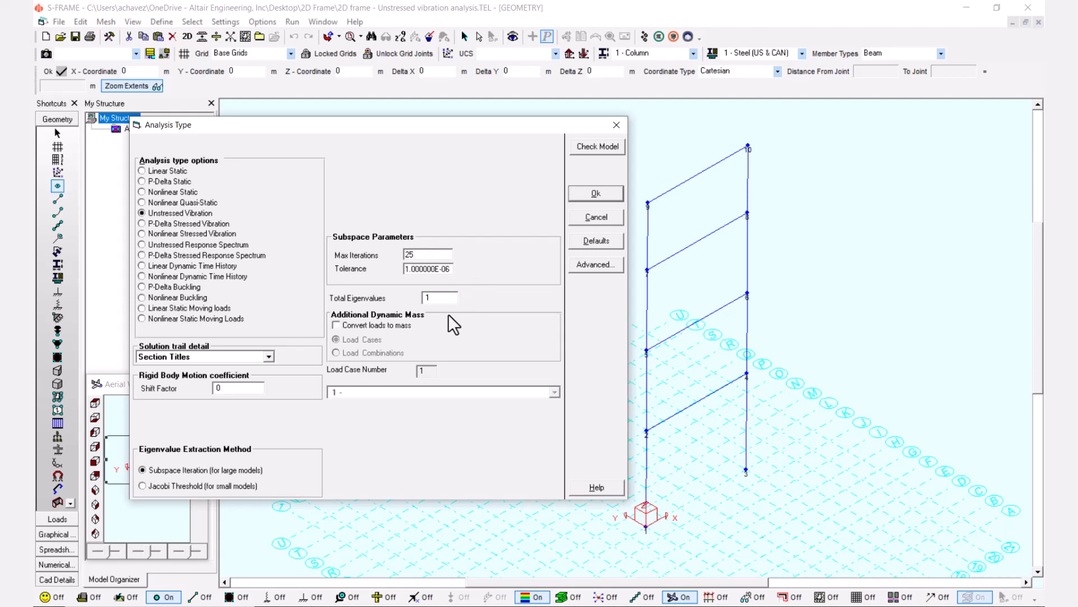
double_click(445, 298)
type("4")
key("BackSpace")
type("2")
Keep Section Titles as the solution trail detail, save the model and run the analysis through to the postprocessor.
left_click(269, 356)
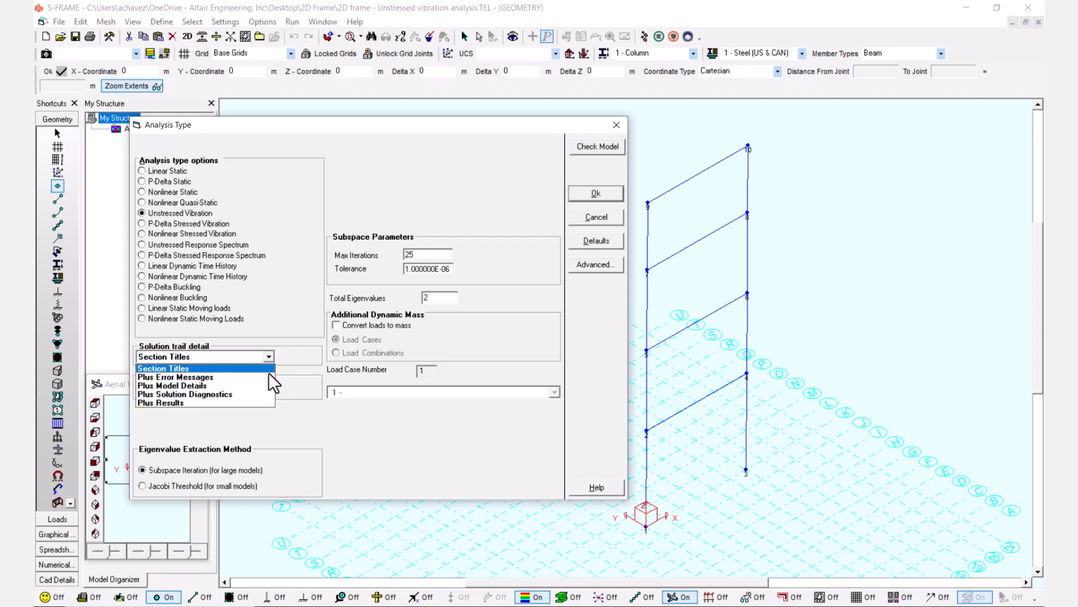
left_click(257, 416)
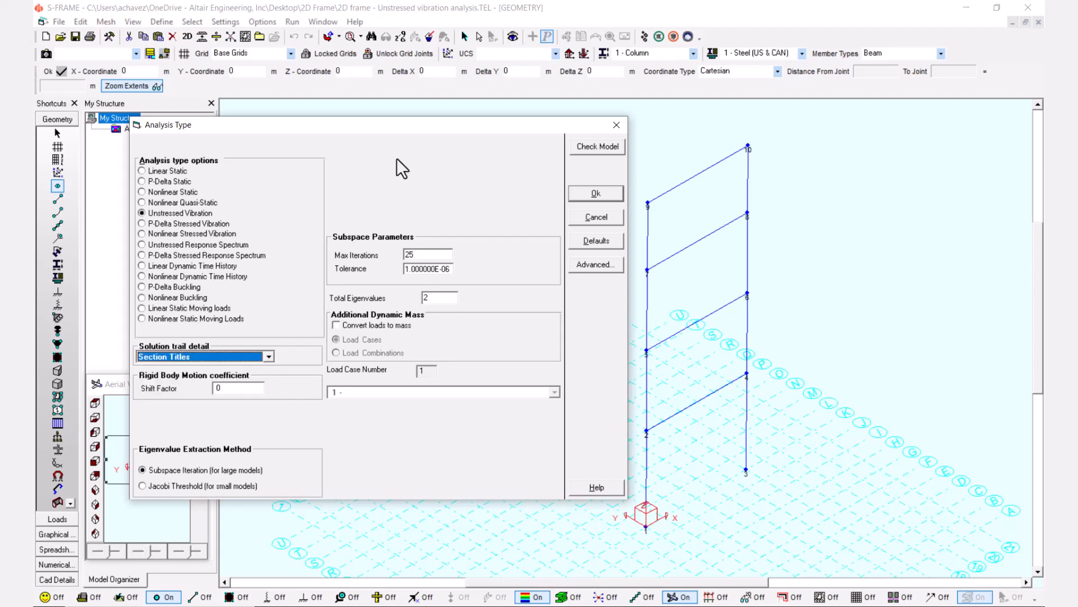
left_click(596, 194)
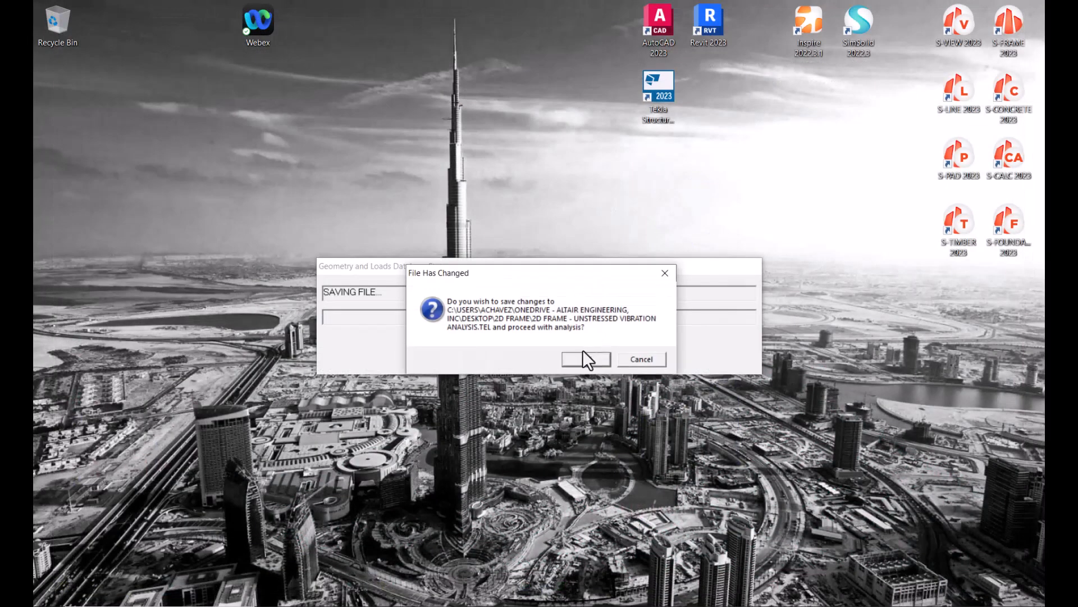
left_click(581, 356)
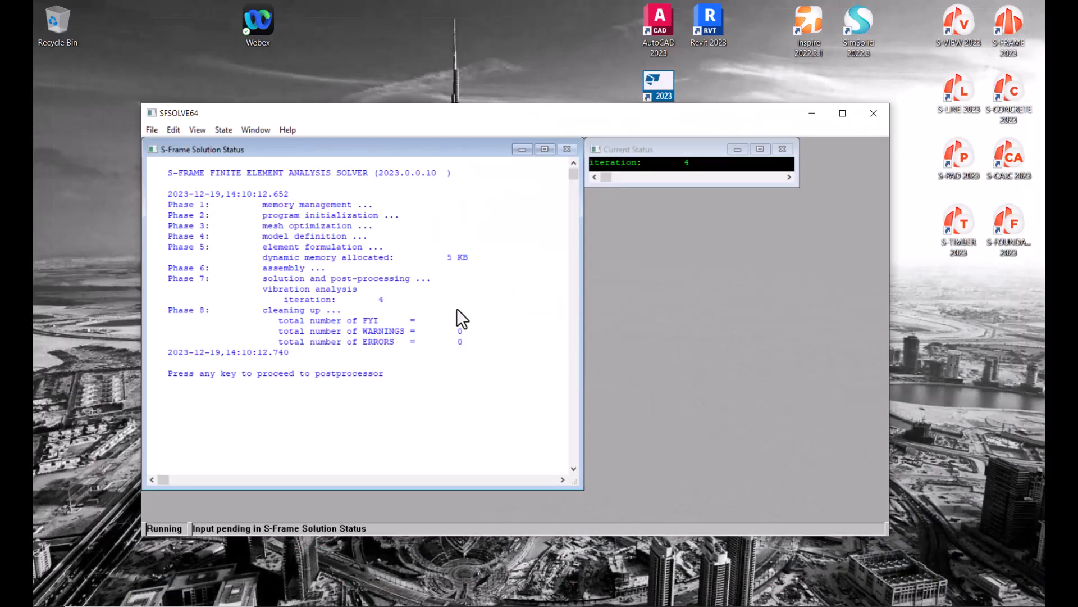
key("Return")
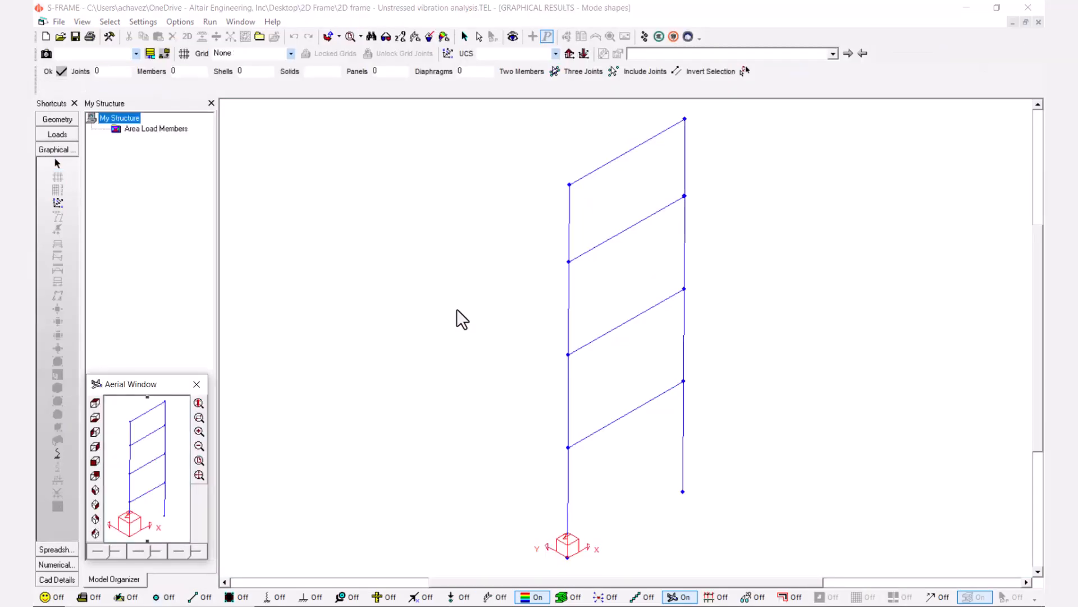
Display Mode Shape 1 of the frame in the graphical results and animate it.
left_click(607, 8)
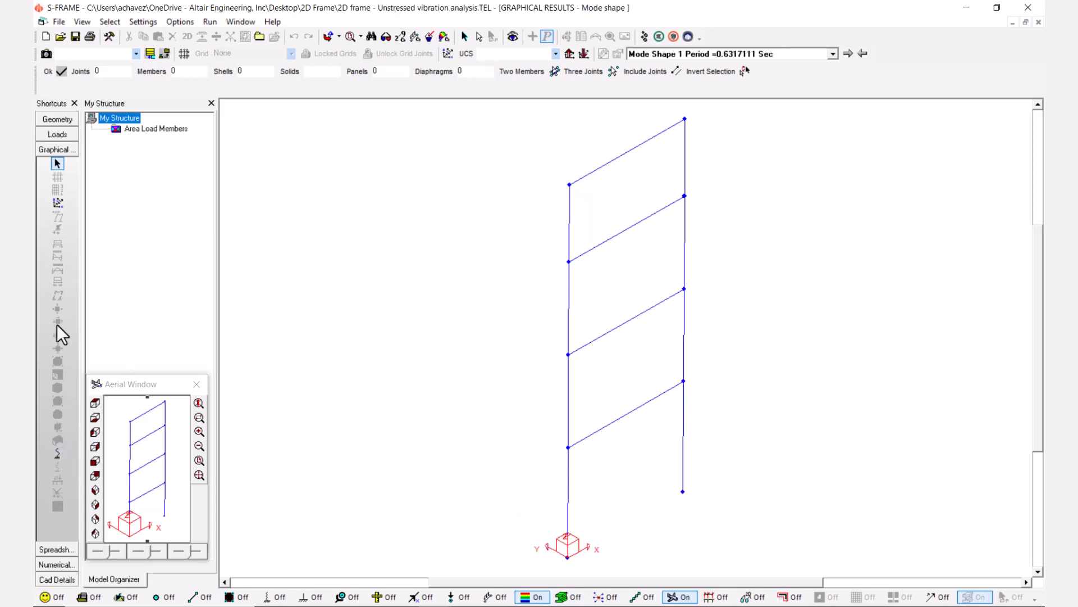
left_click(58, 453)
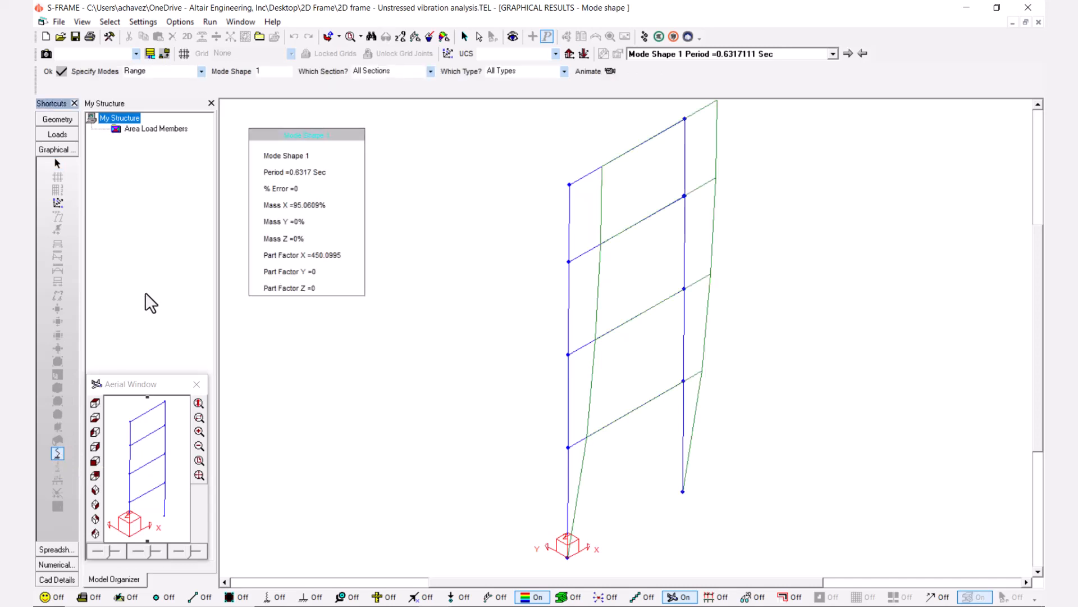
left_click(833, 53)
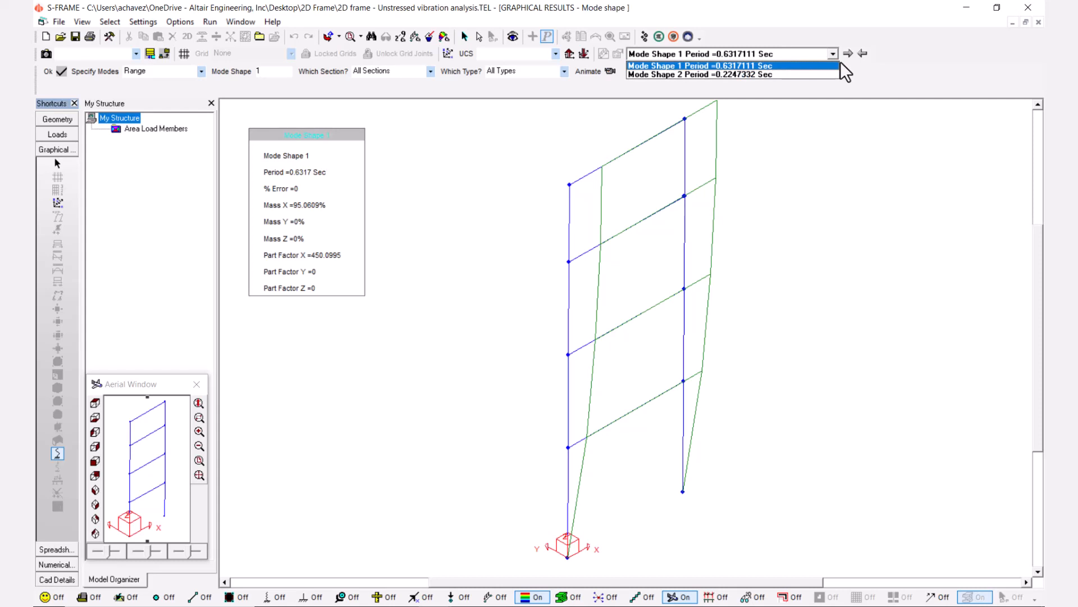
left_click(855, 64)
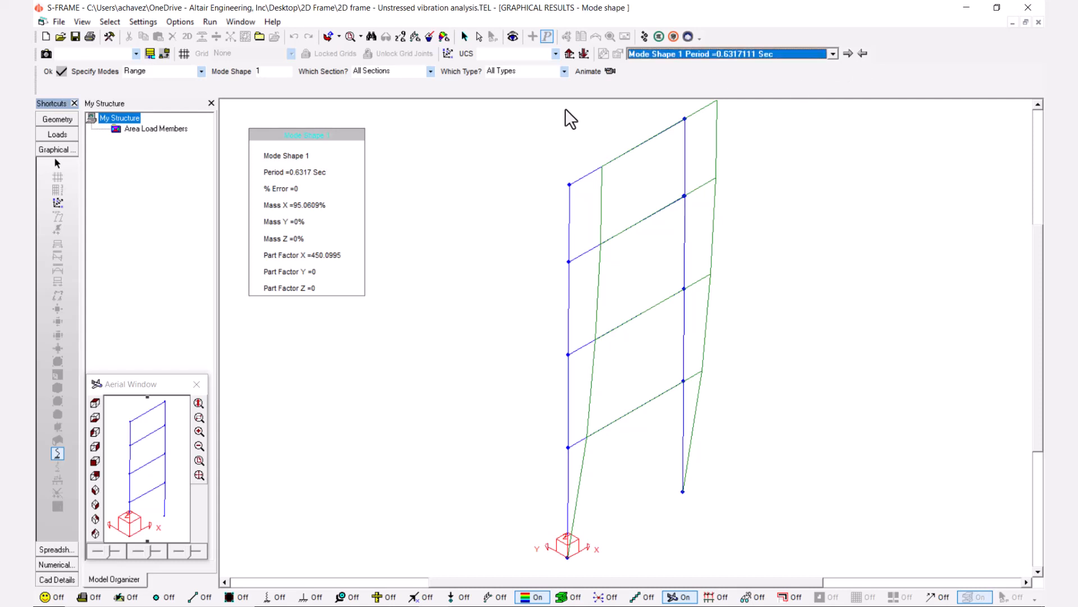
left_click(592, 72)
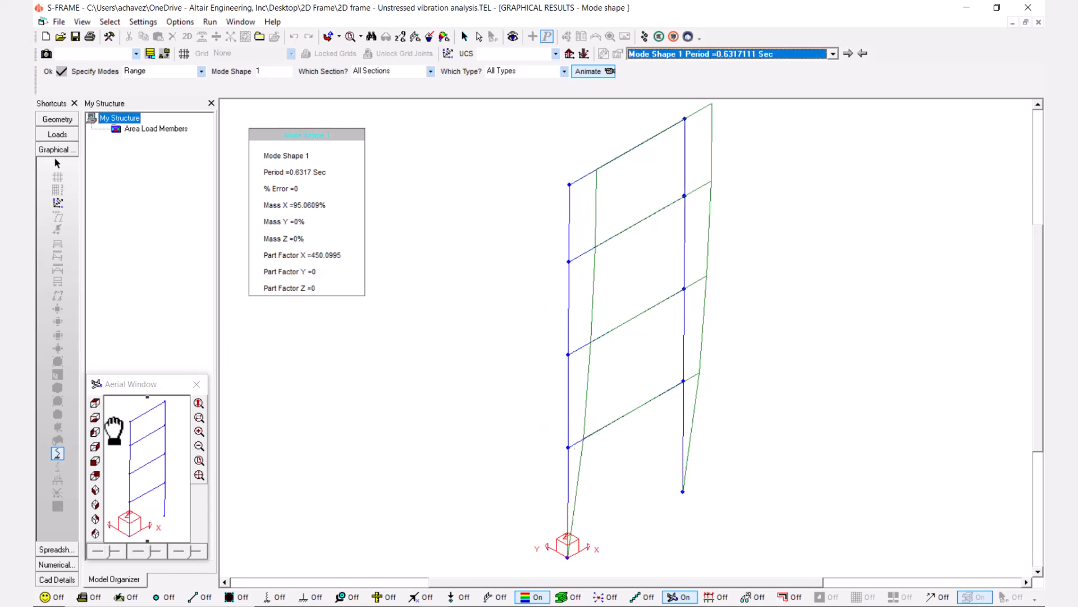
Display and animate Mode Shape 2 of the 2D frame, and open its natural frequencies table in the numerical results.
left_click(835, 54)
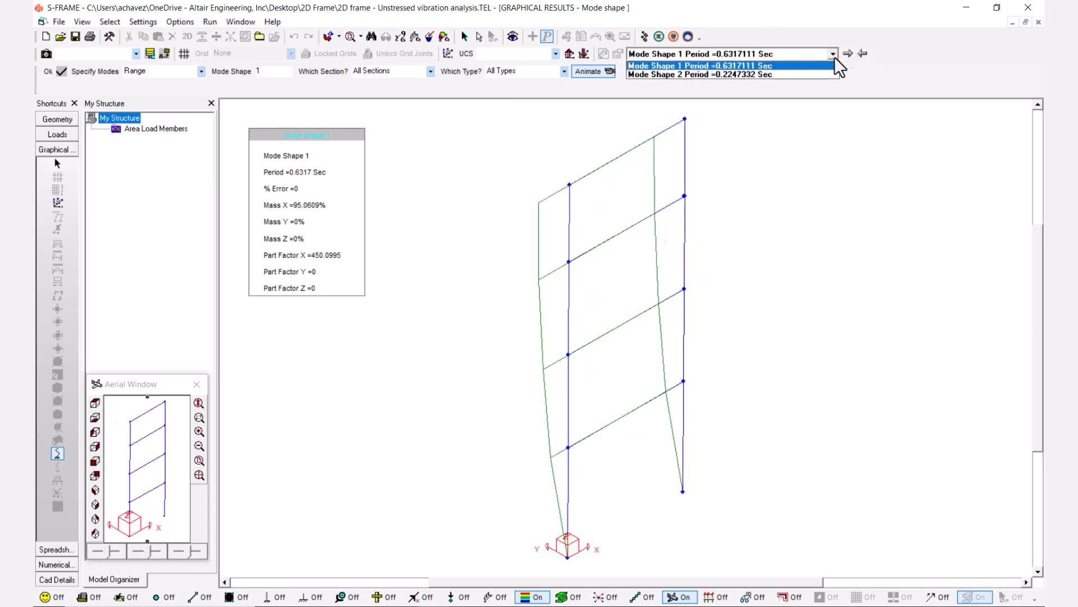
left_click(807, 74)
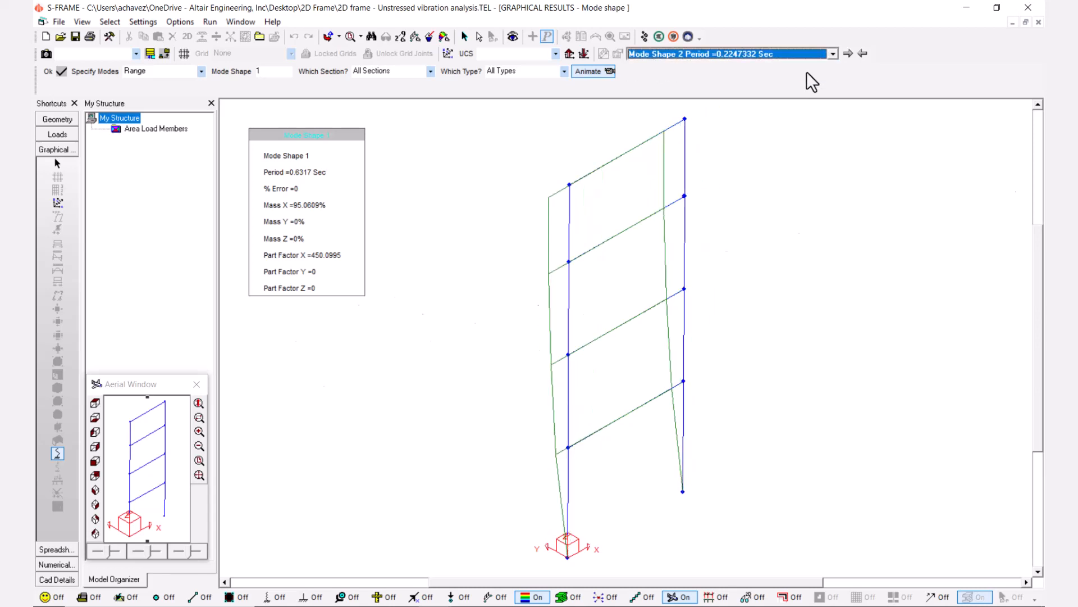
left_click(610, 71)
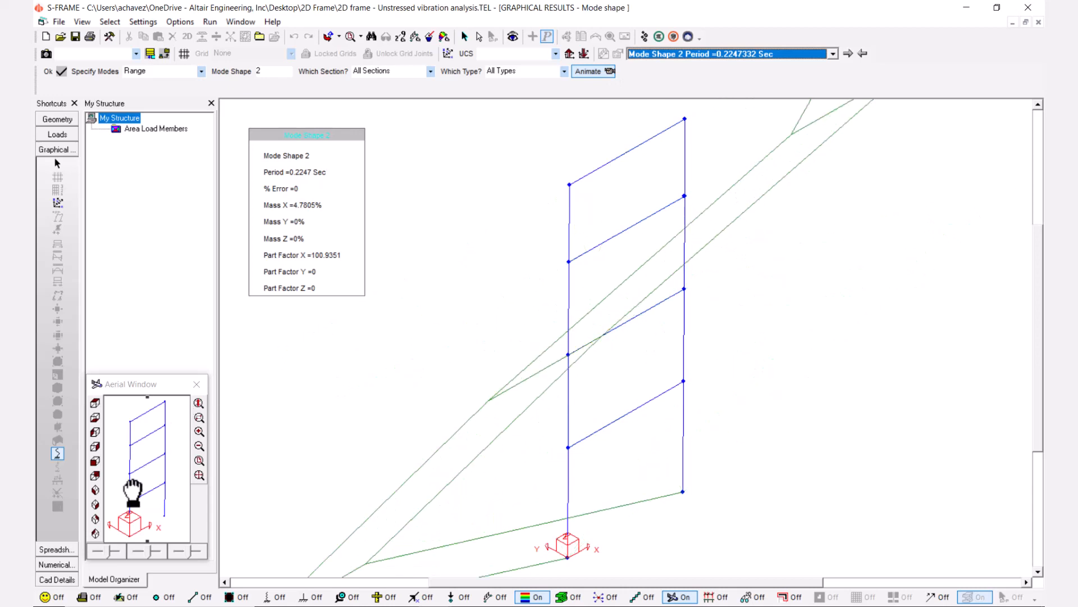
left_click(61, 564)
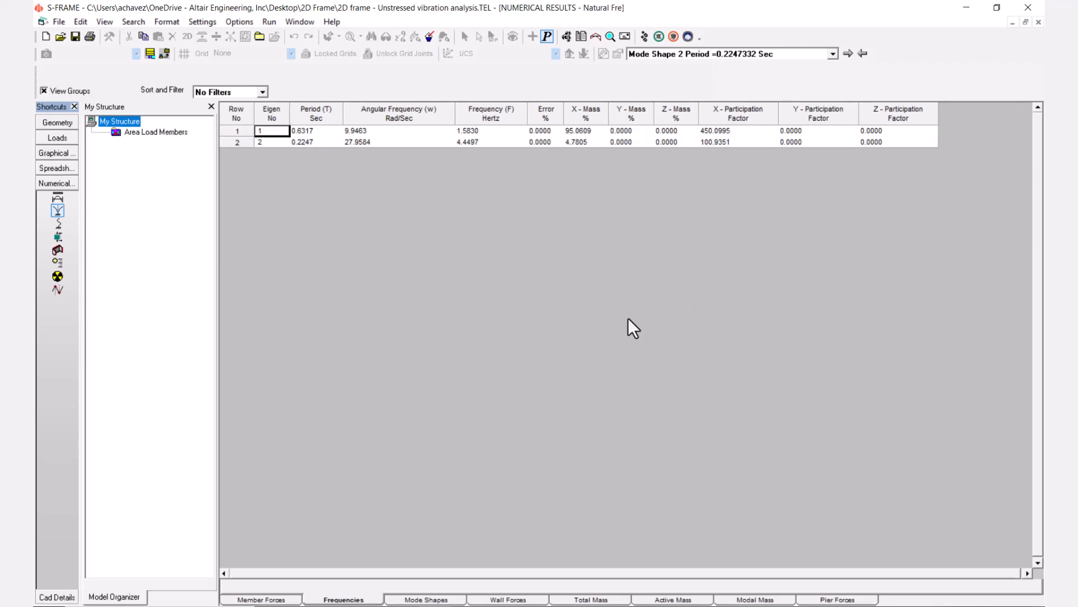
Switch to the simplified single-column model and inspect the properties of material 15, Nominal Concrete (ST), without changing them.
left_click(435, 606)
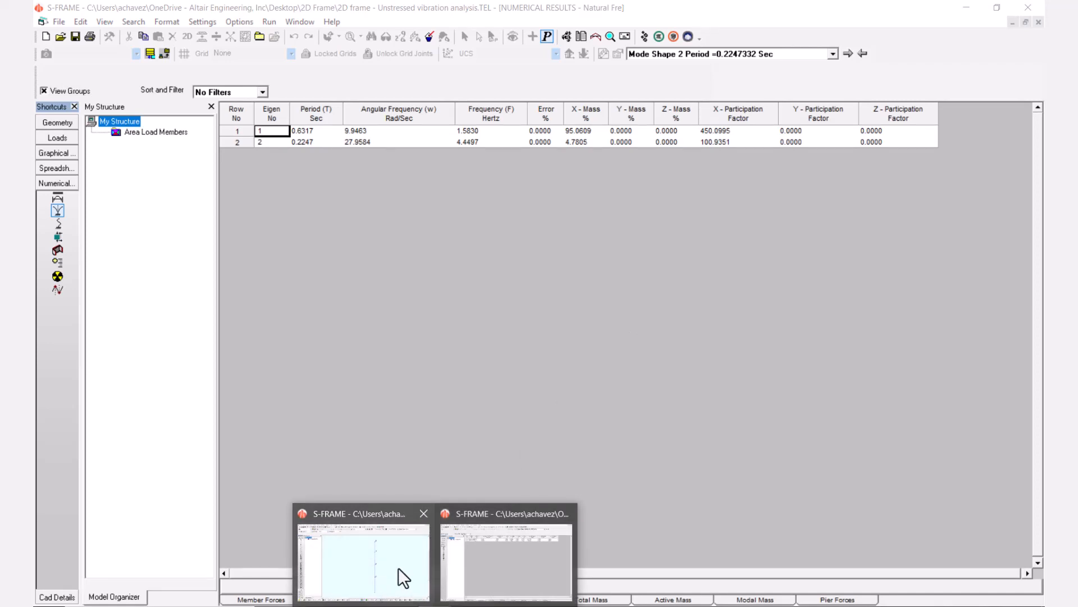
left_click(402, 577)
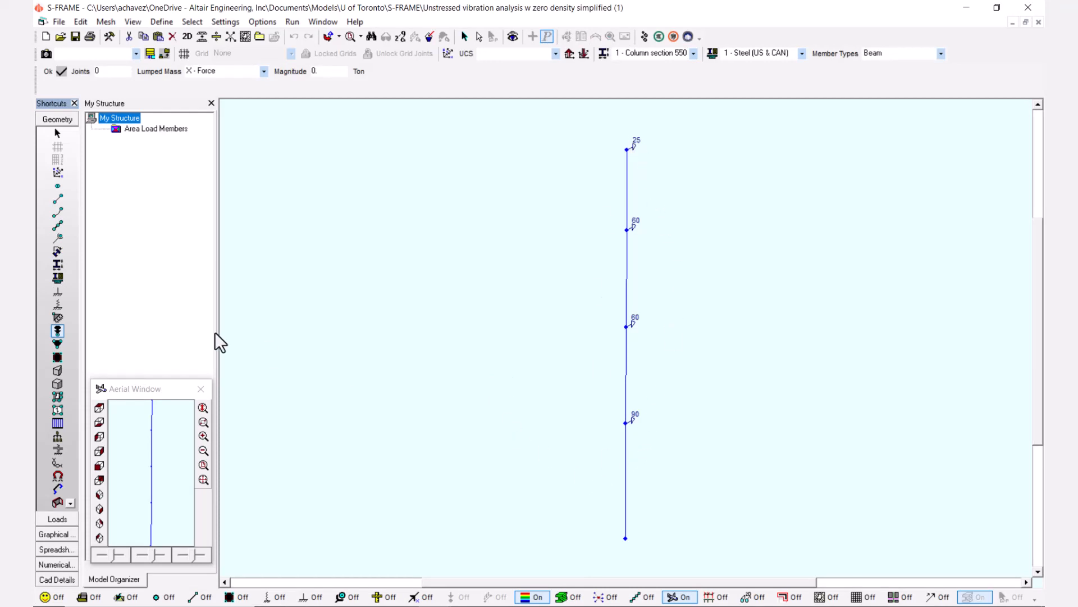
left_click(58, 278)
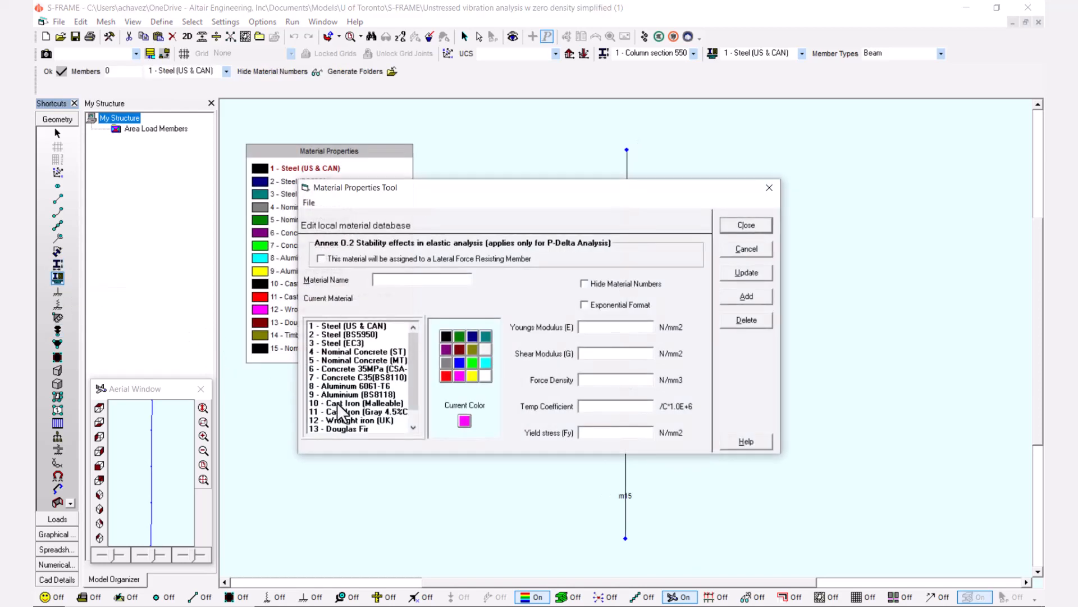
scroll(340, 409, "down", 2)
left_click(353, 429)
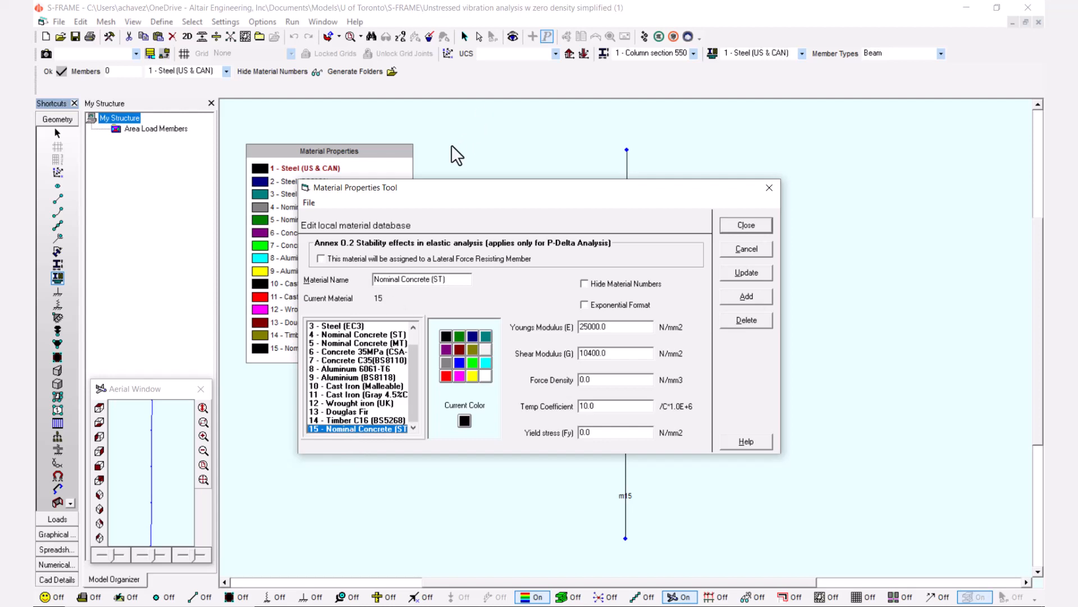
left_click_drag(433, 194, 648, 315)
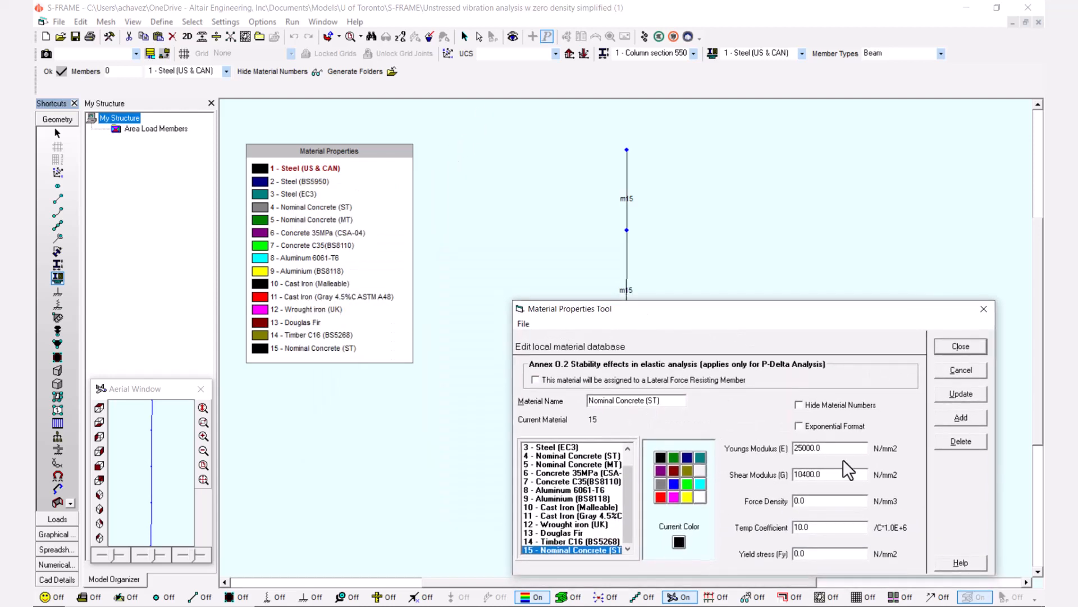
left_click(967, 372)
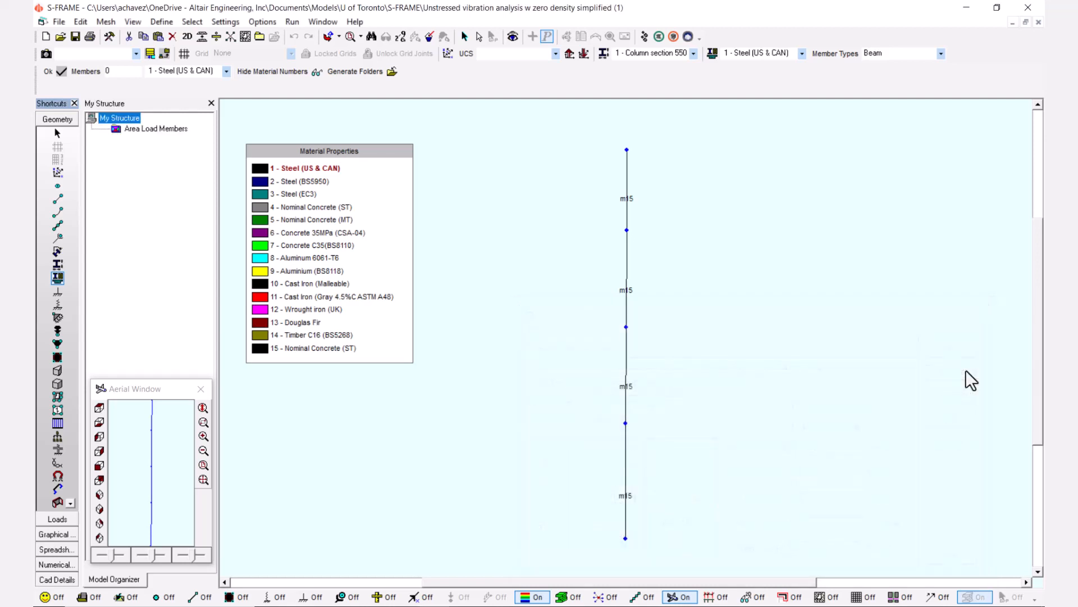
Inspect the section properties of the 550mmx450mm column section in the simplified model.
left_click(58, 266)
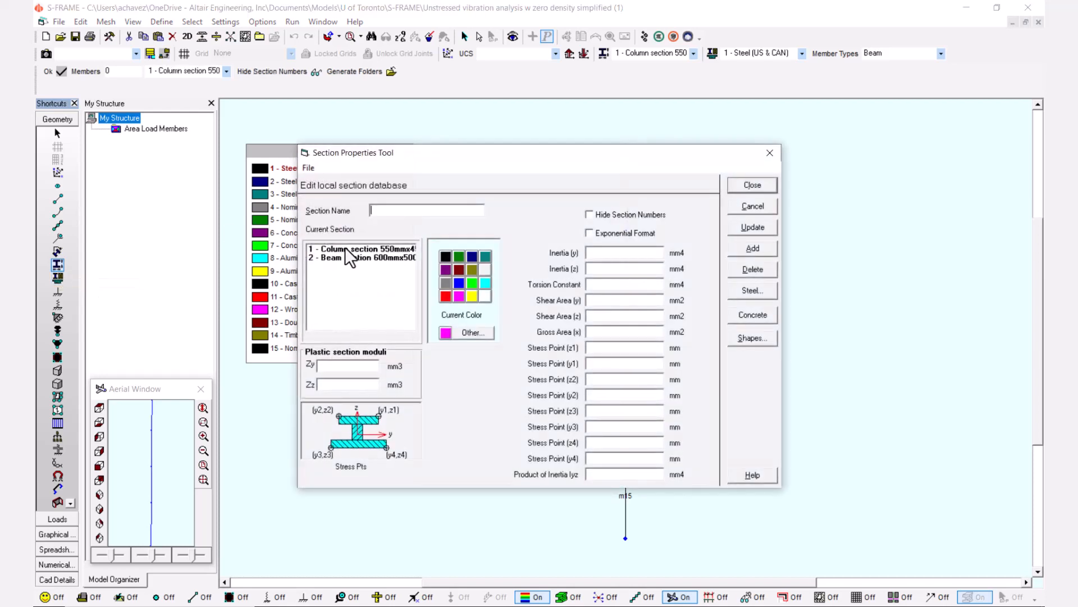
left_click(346, 249)
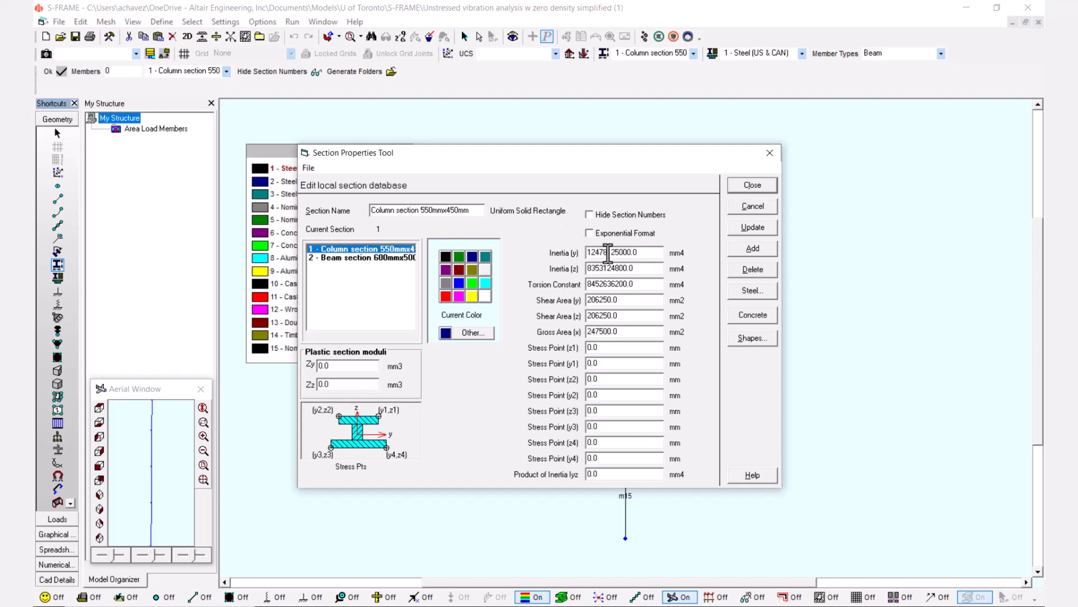
left_click(770, 152)
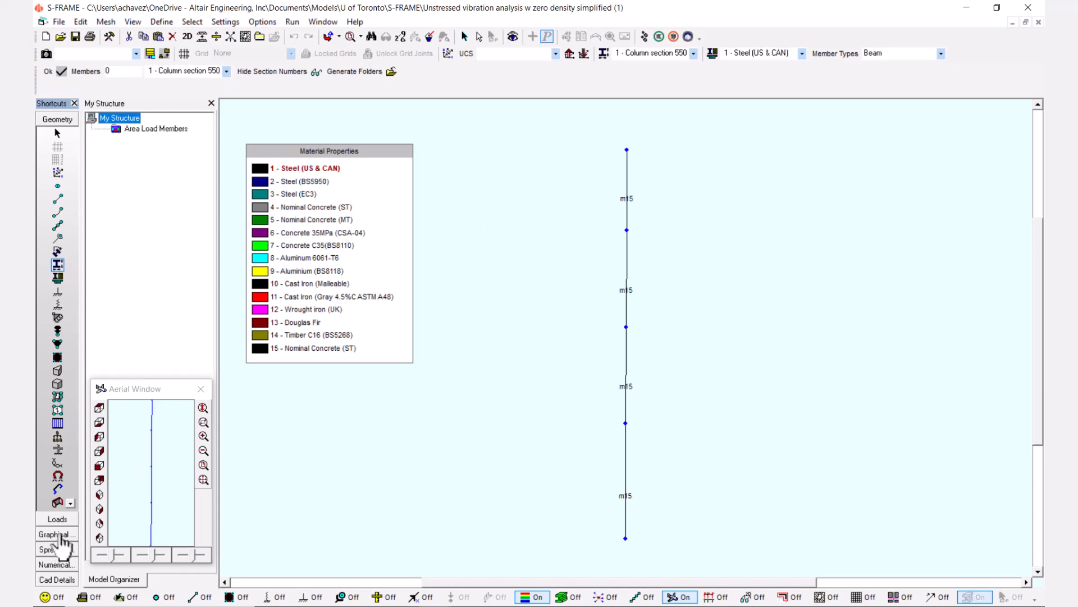
Display Mode Shape 1 of the simplified model in the graphical results and animate it.
left_click(61, 535)
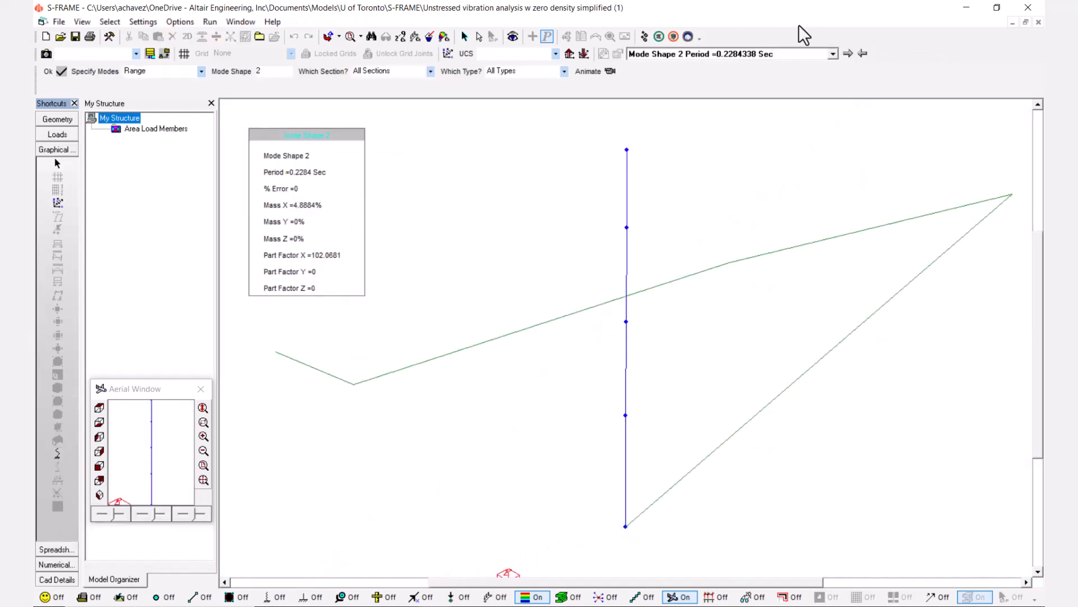
left_click(833, 53)
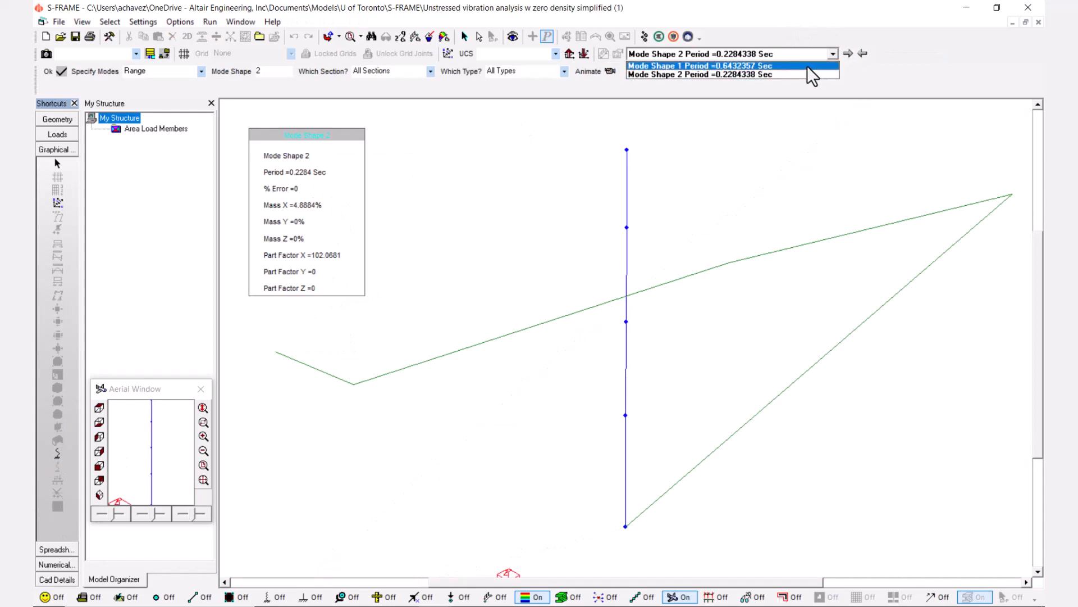
left_click(808, 67)
left_click(593, 72)
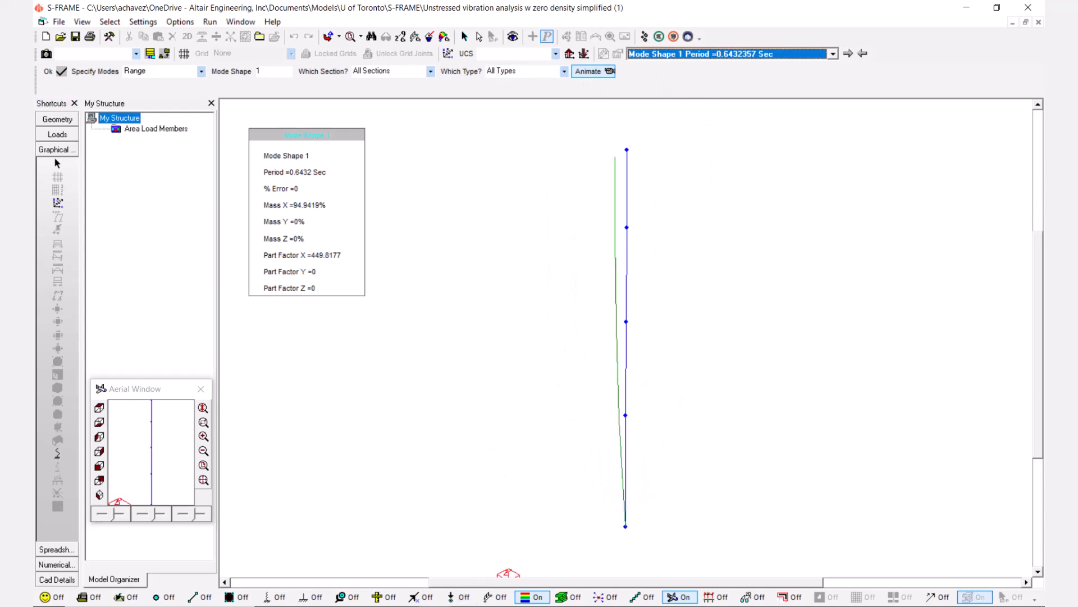
Return to the 2D frame model, animate its Mode Shape 1 and compare it with the simplified model's first mode.
left_click(477, 568)
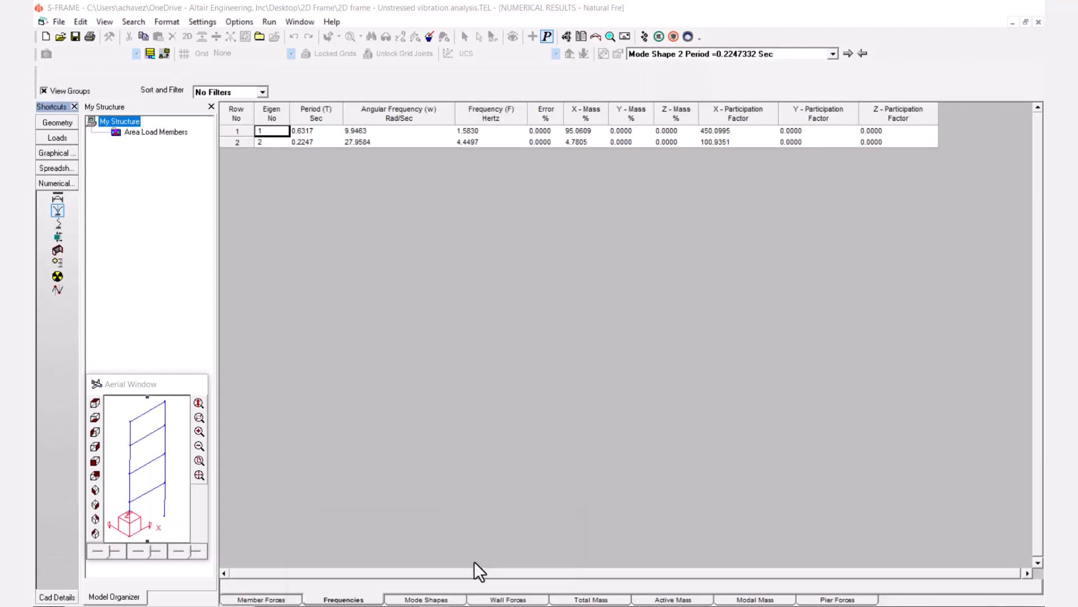
left_click(56, 154)
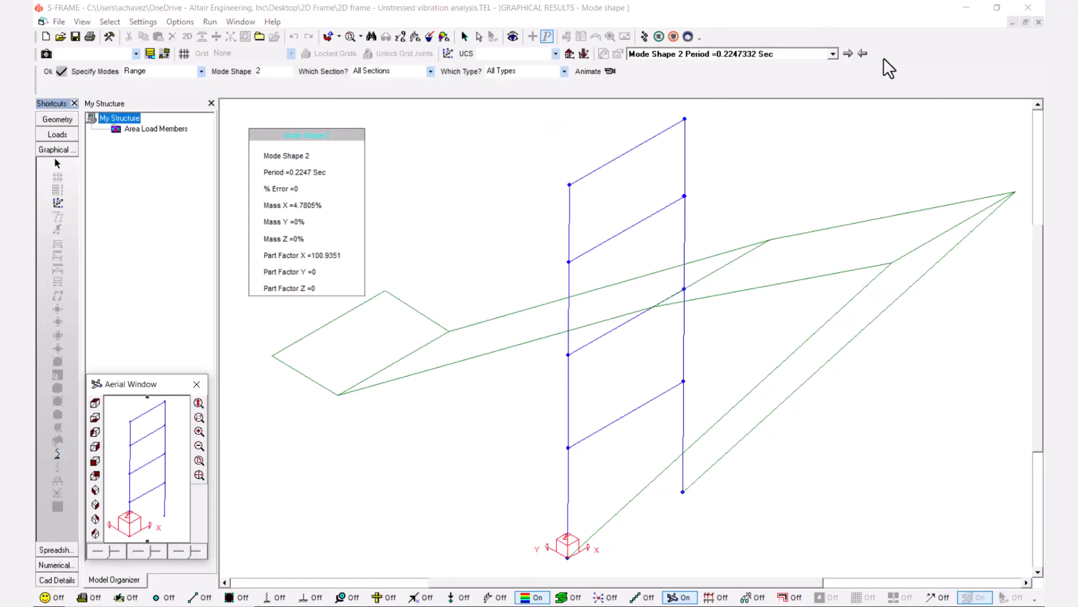
left_click(863, 53)
left_click(589, 71)
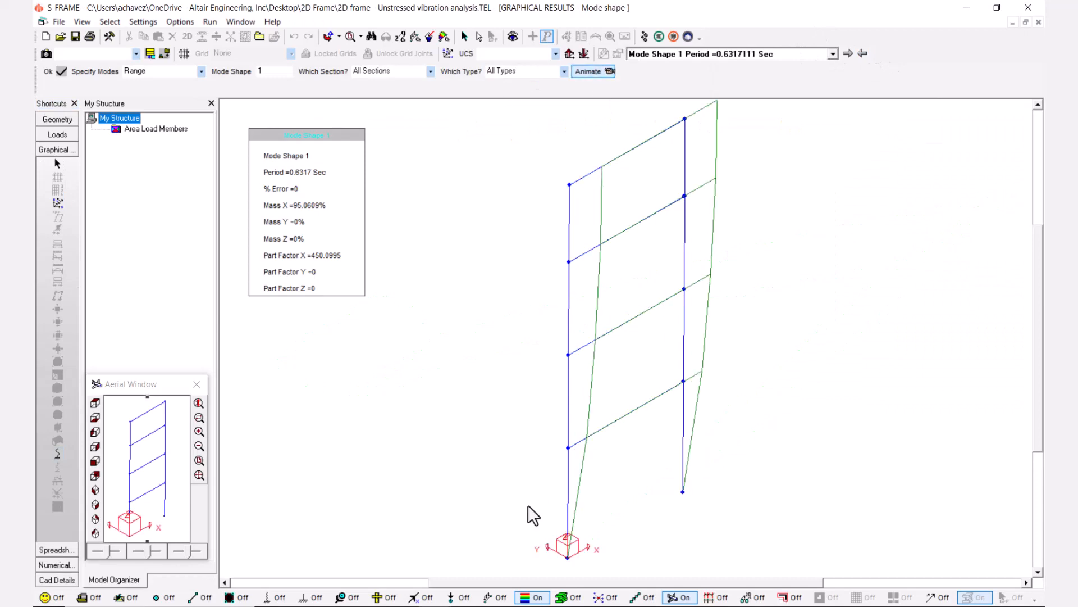
mouse_move(487, 566)
mouse_move(437, 553)
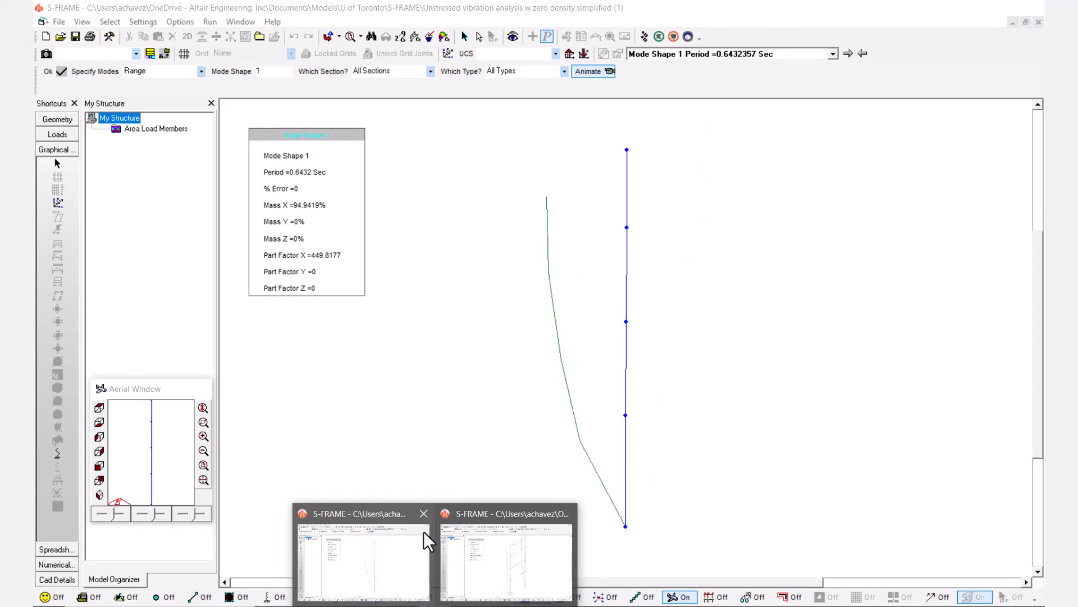
mouse_move(453, 533)
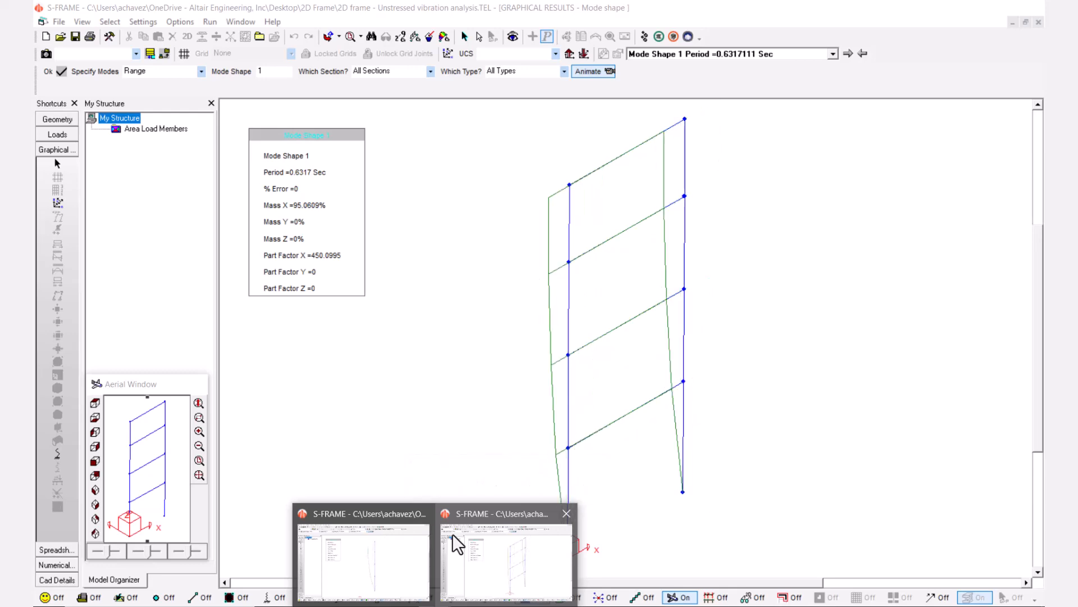
Show the animated Mode Shape 2 in the simplified model and in the 2D frame model for comparison.
left_click(413, 535)
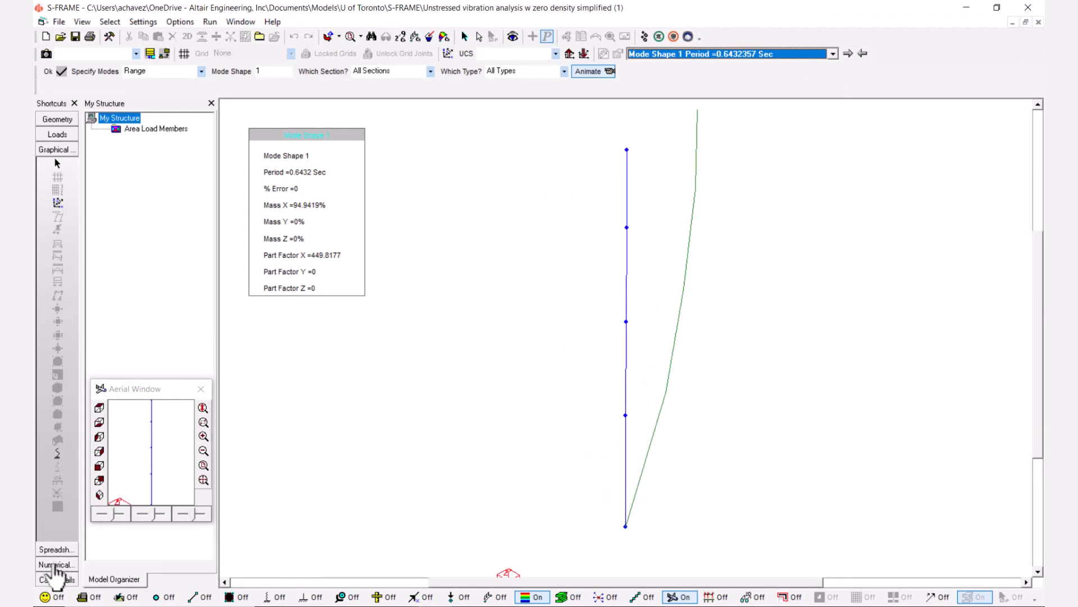
left_click(848, 53)
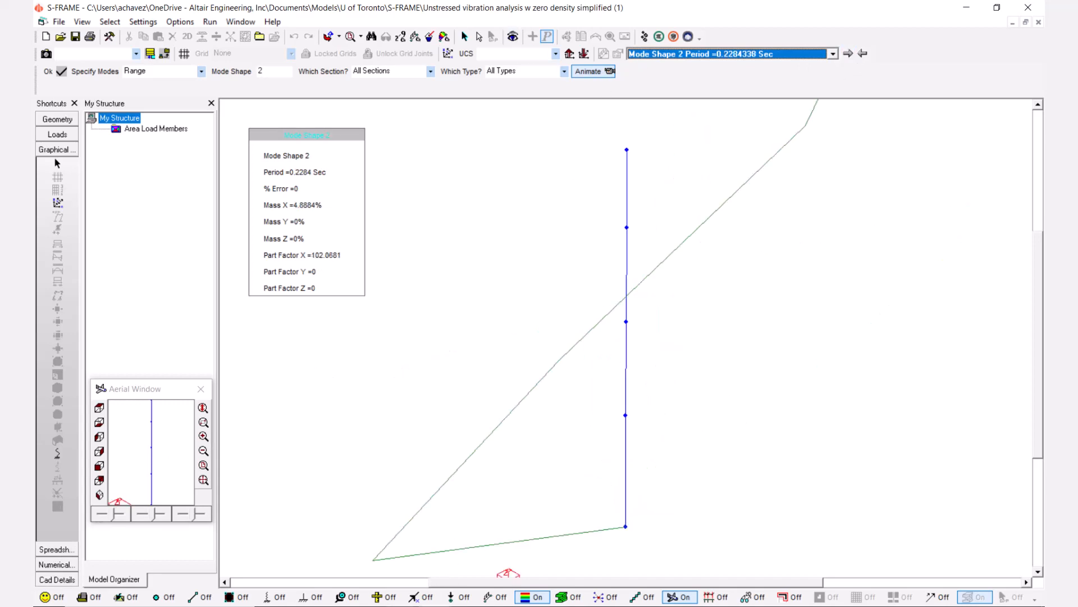
left_click(466, 595)
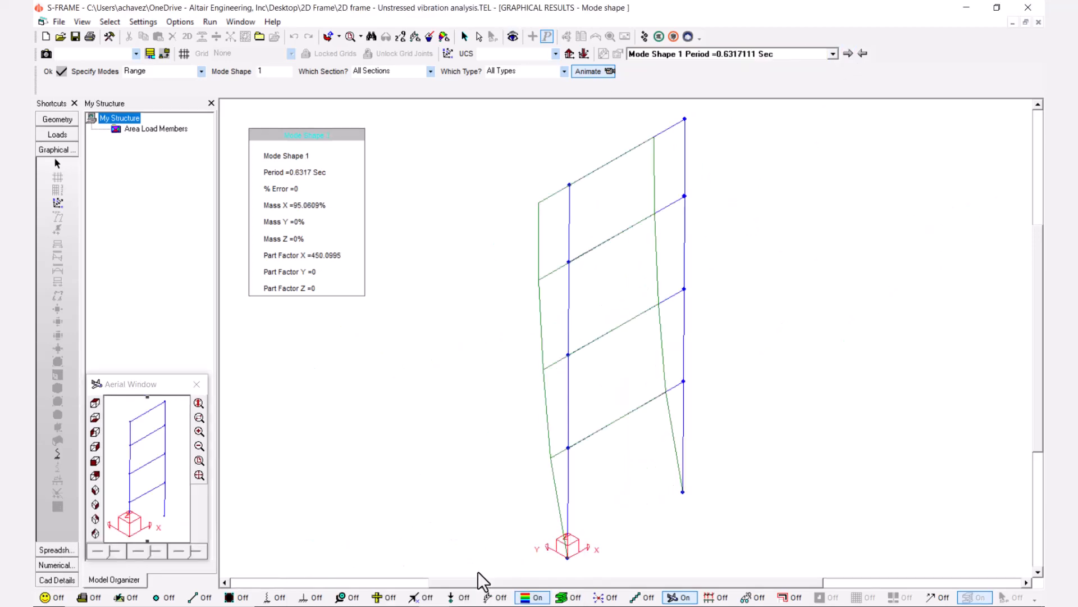
left_click(849, 54)
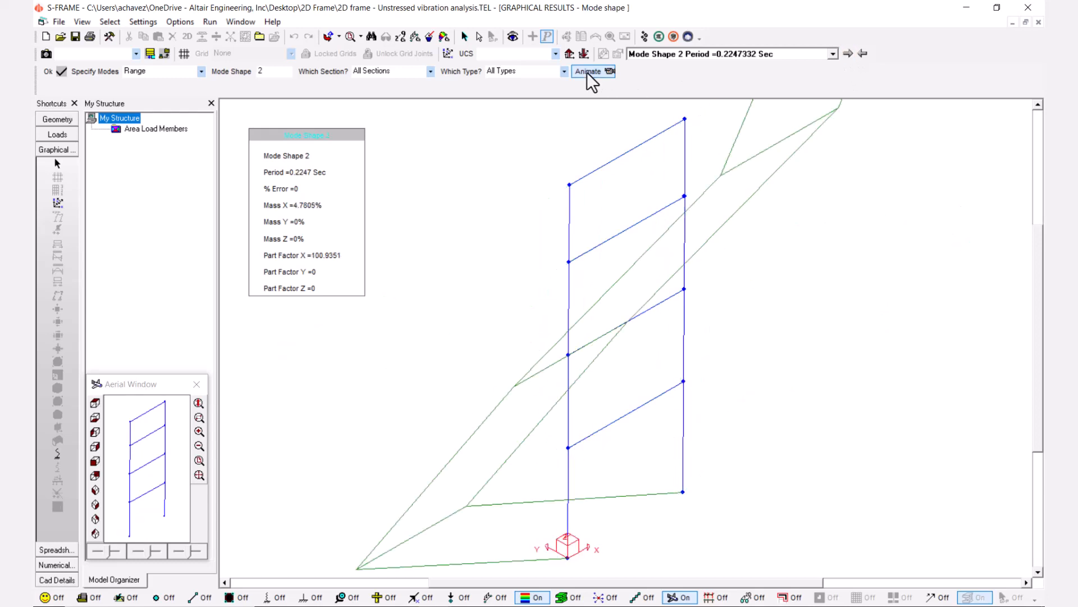
Open the natural frequencies tables of the simplified model and the 2D frame model and compare their periods, frequencies and mass participation.
mouse_move(513, 549)
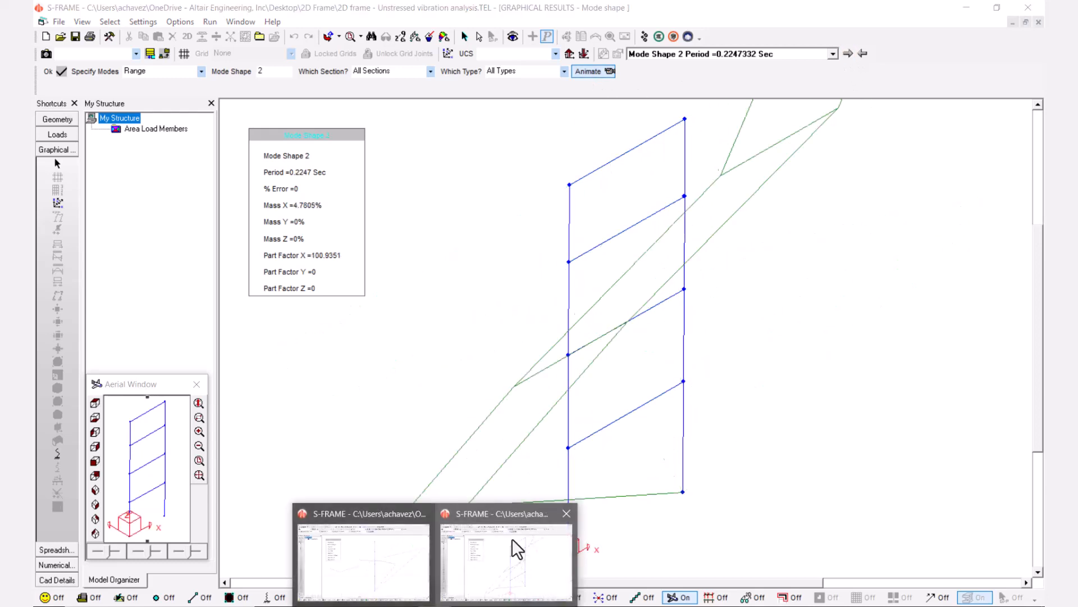
left_click(424, 545)
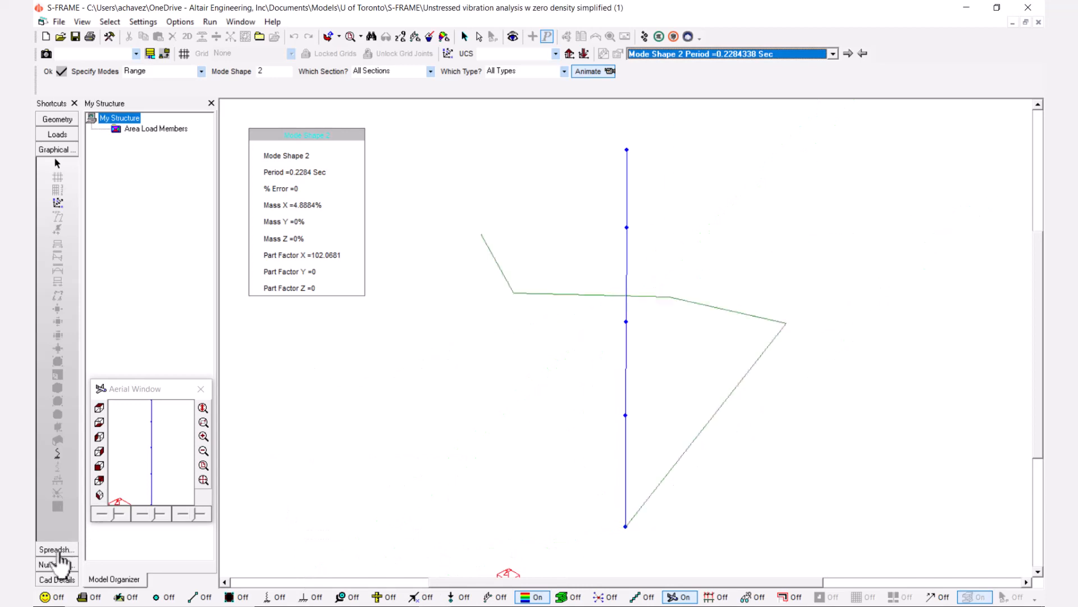
left_click(55, 564)
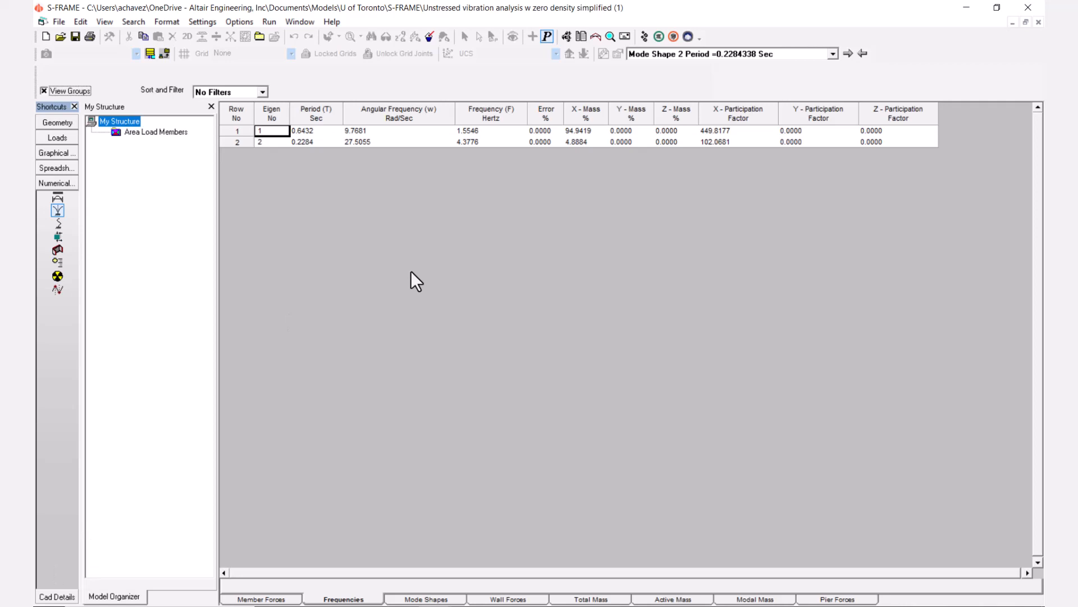
mouse_move(462, 582)
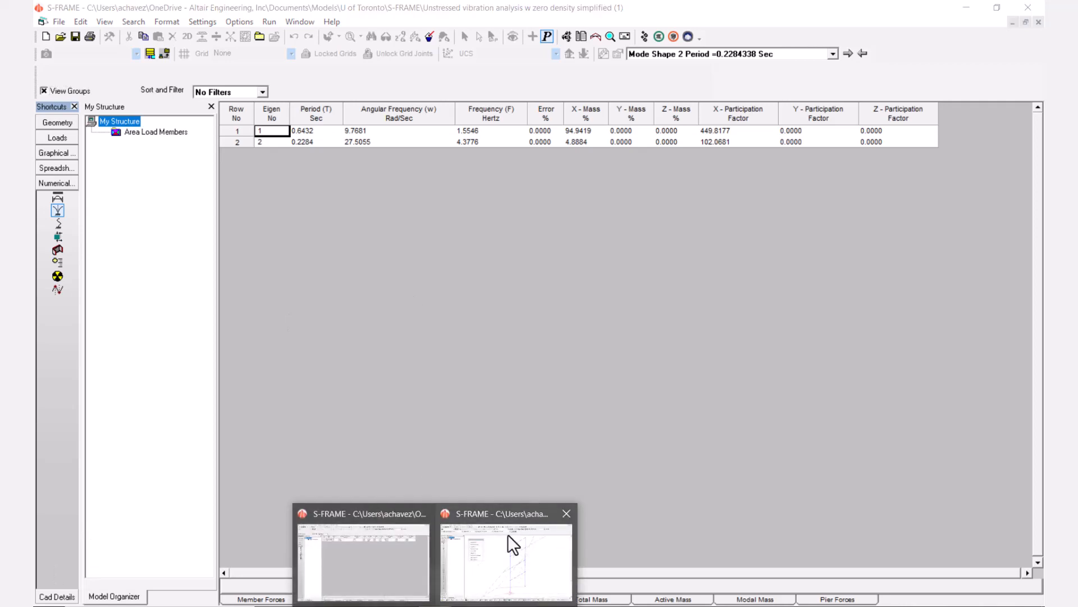
left_click(510, 544)
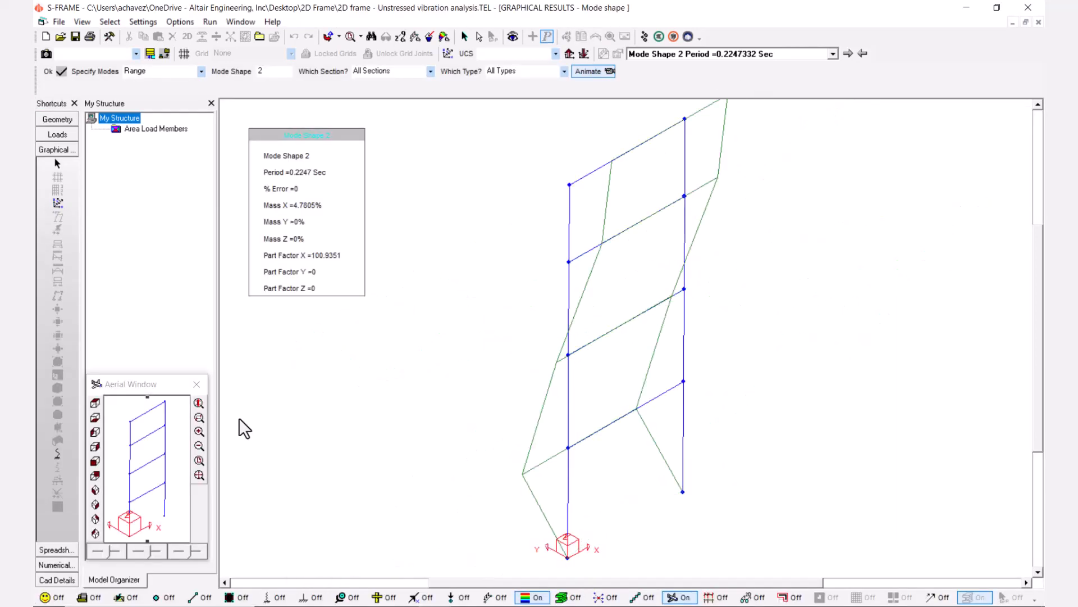
left_click(54, 564)
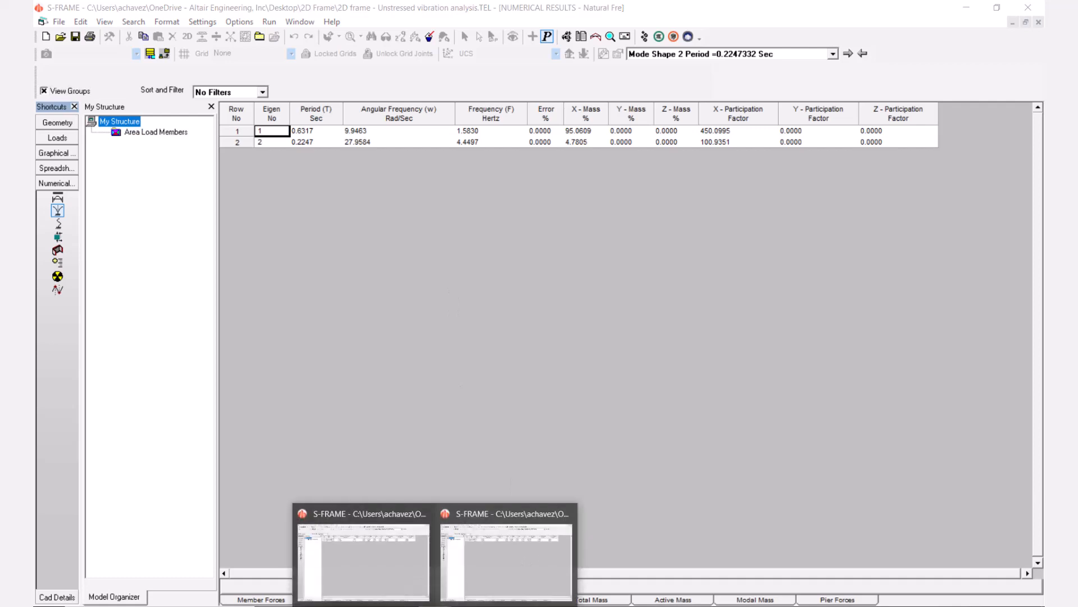
left_click(489, 530)
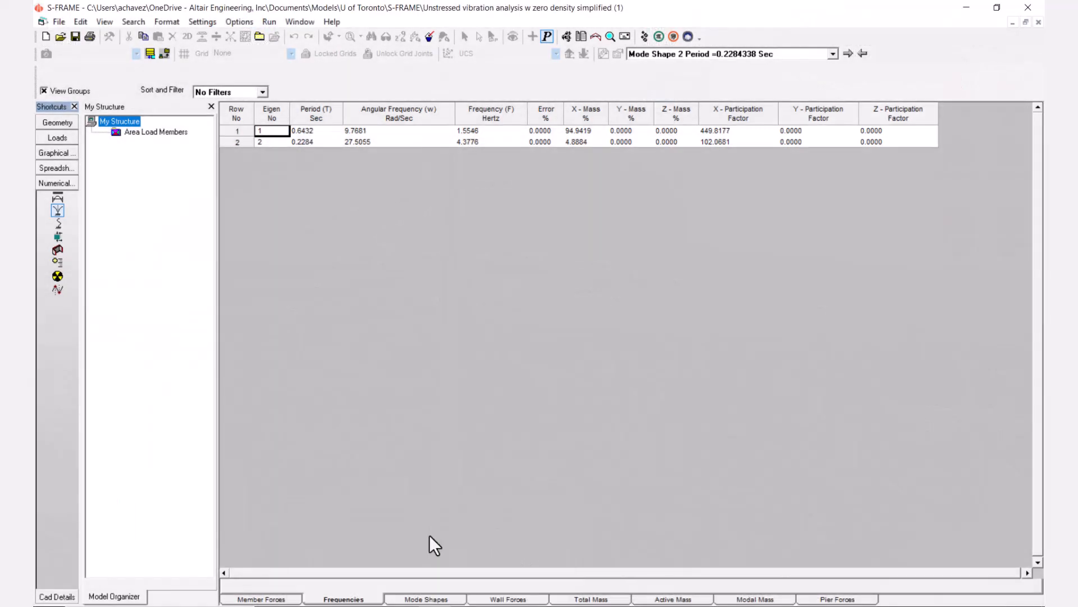